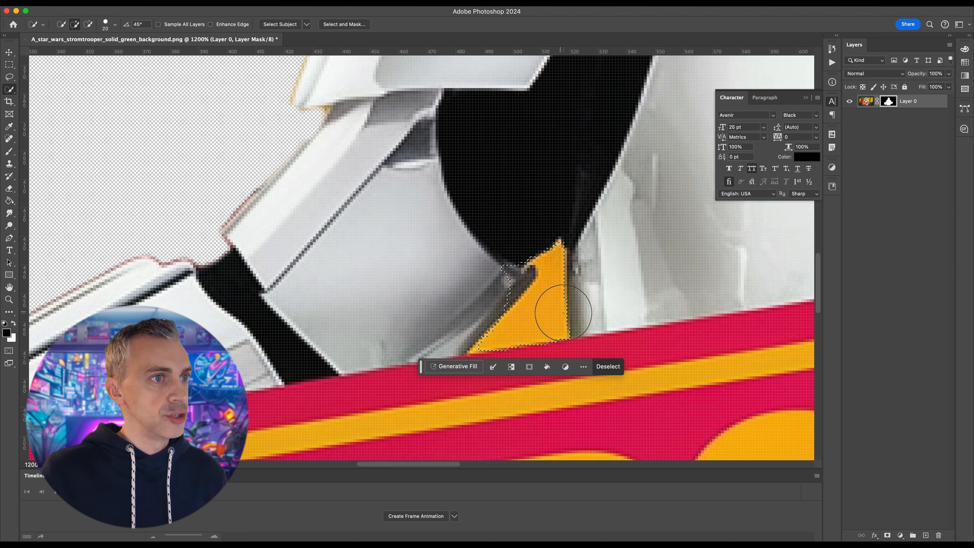
Paint black on the layer mask with the Brush to hide the orange patch between the arm and torso, and clear the selection
key("super+d")
key("[")
key("[")
left_click(539, 309)
key("b")
key("]")
key("]")
key("]")
key("]")
key("]")
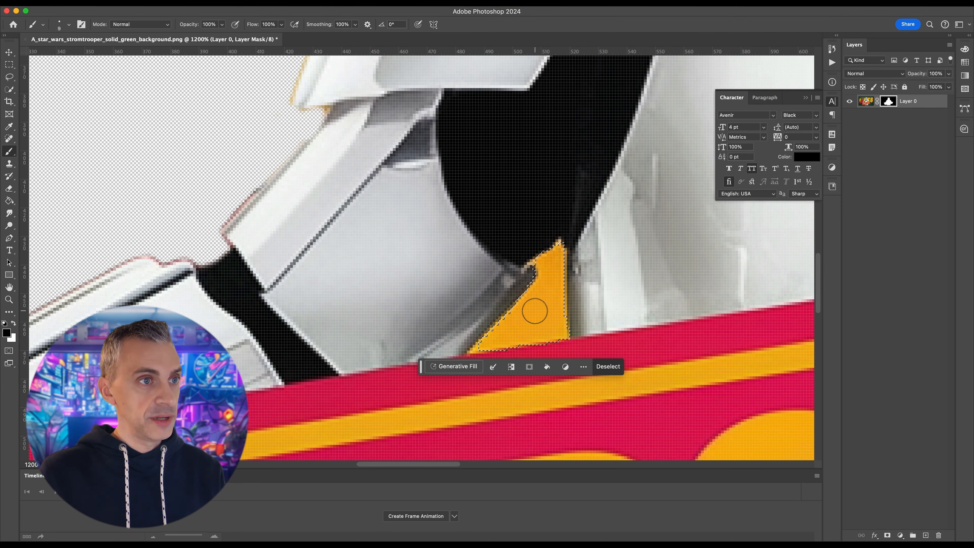
left_click(511, 327)
mouse_move(511, 327)
left_mouse_down()
mouse_move(548, 267)
mouse_move(562, 306)
mouse_move(567, 258)
mouse_move(569, 326)
mouse_move(544, 246)
mouse_move(459, 356)
left_mouse_up()
key("super+d")
key("m")
key("super+minus")
key("super+minus")
key("super+minus")
key("super+minus")
key("super+minus")
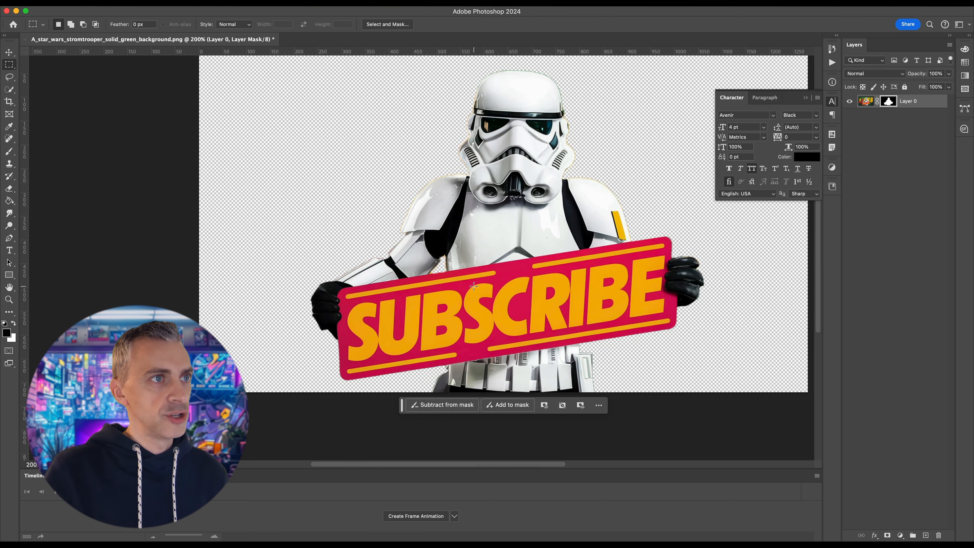
Draw a closed Pen path around the yellow and black stripe on the shoulder armour just above the sign
key("z")
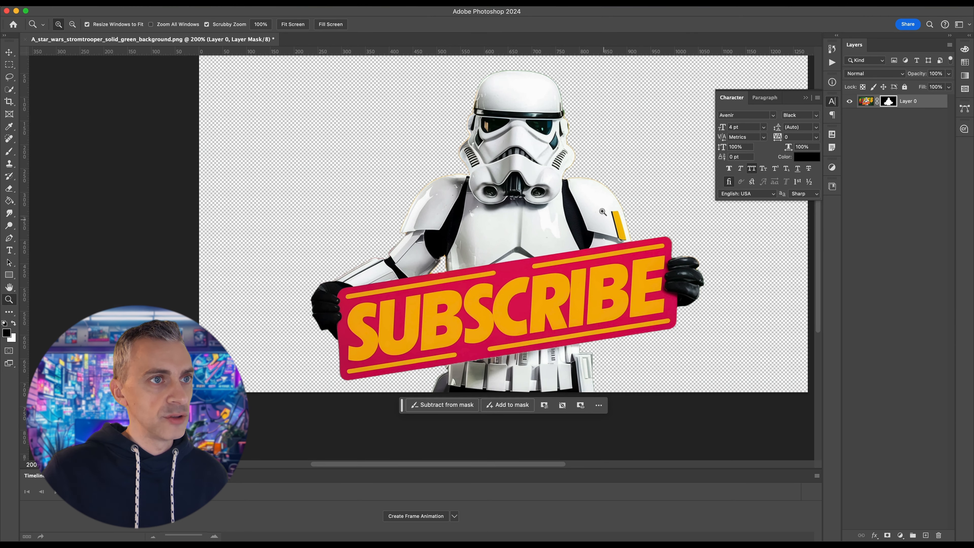
left_click_drag(603, 211, 548, 251)
key("space")
key("m")
key("p")
left_click(477, 136)
left_click(543, 139)
left_click(589, 287)
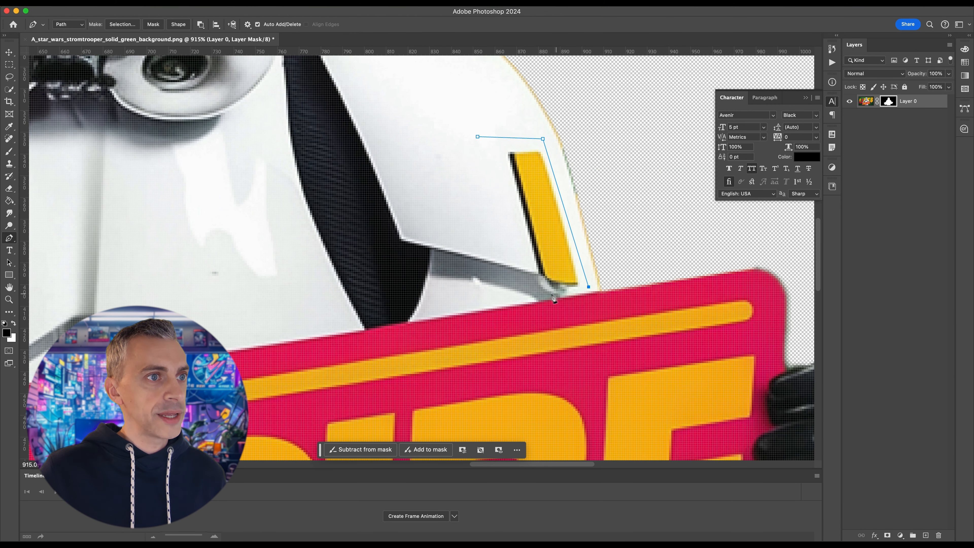
left_click(478, 137)
Convert the path around the stripe into a new anti-aliased selection with a feather radius of 0 pixels
right_click(505, 170)
left_click(536, 222)
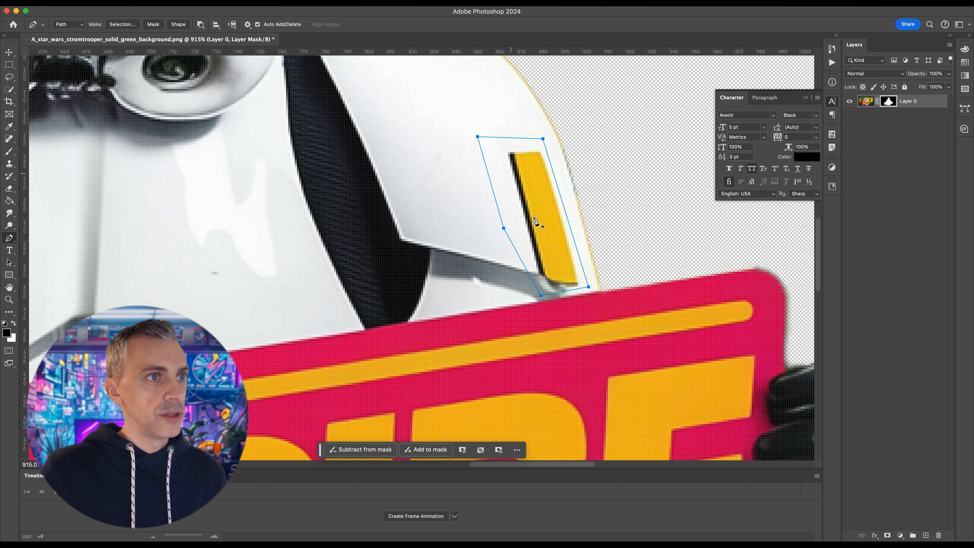
key("i")
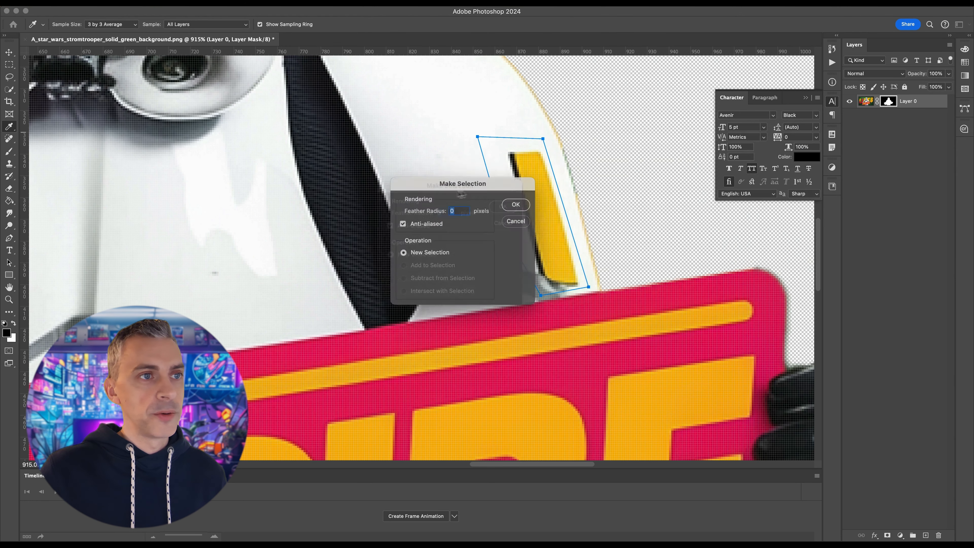
left_click_drag(516, 179, 648, 203)
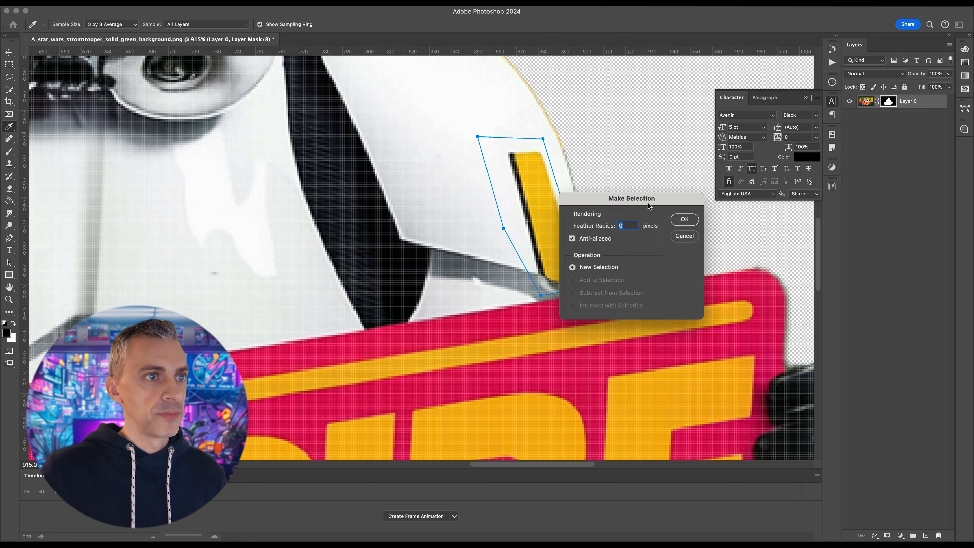
left_click(684, 220)
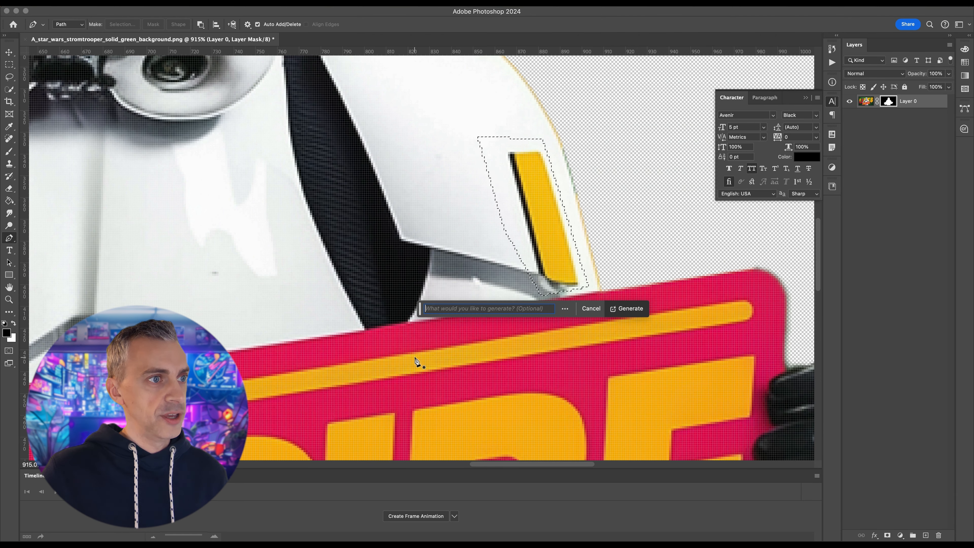
Replace the selected shoulder stripe using Generative Fill with an empty prompt
left_click(629, 308)
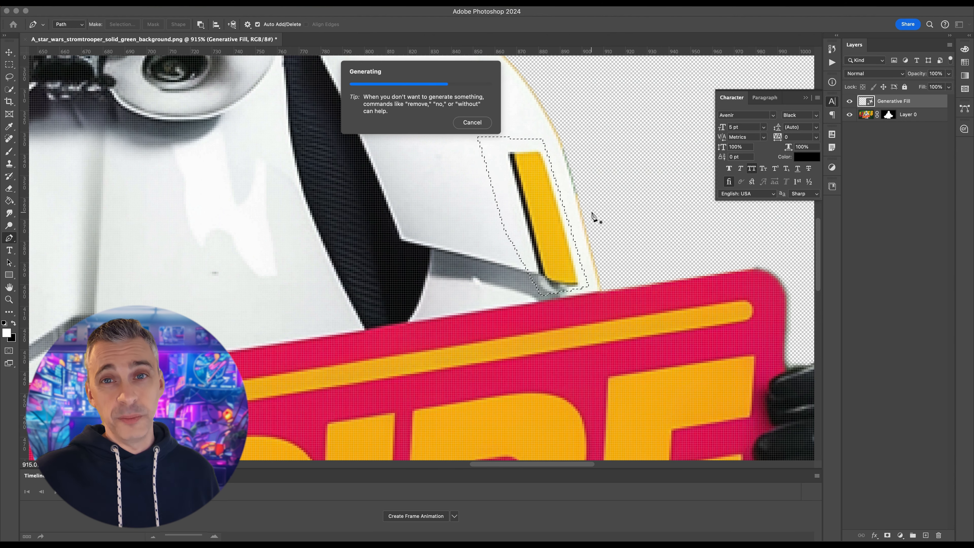
key("super+0")
key("super+minus")
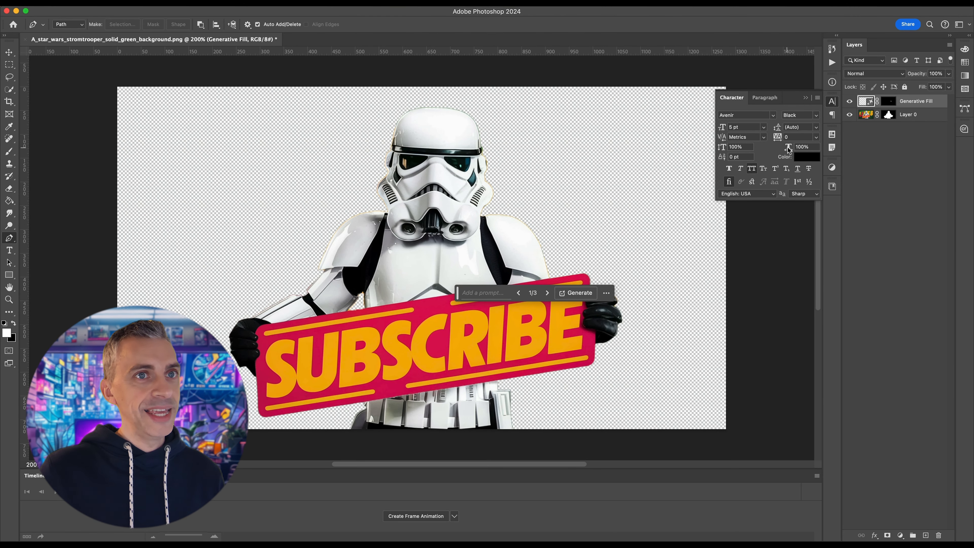
Add a new empty layer and place it beneath the masked stormtrooper layer
left_click(912, 121)
left_click(925, 534)
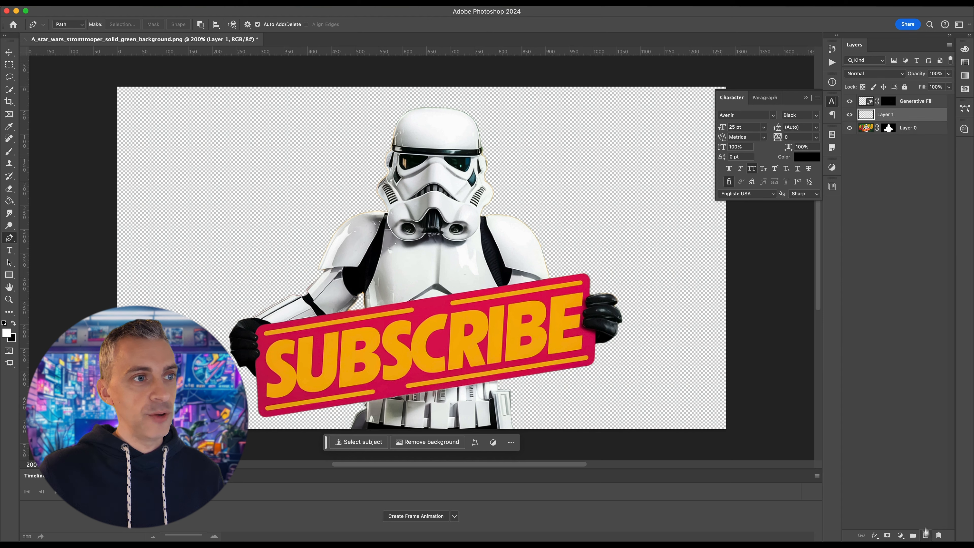
left_click_drag(908, 115, 909, 133)
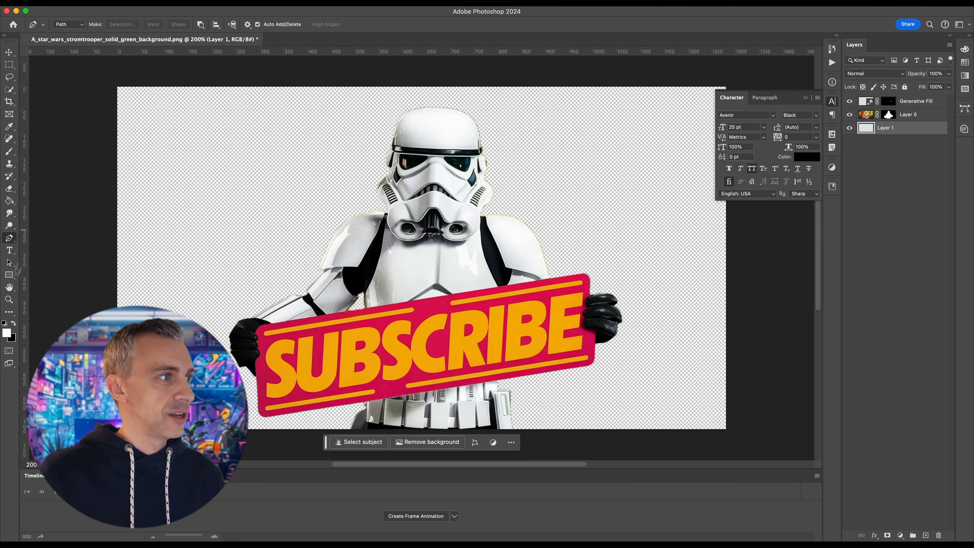
Set the foreground colour to green 2cd200 and fill the new background layer with it using the Paint Bucket
left_click(10, 201)
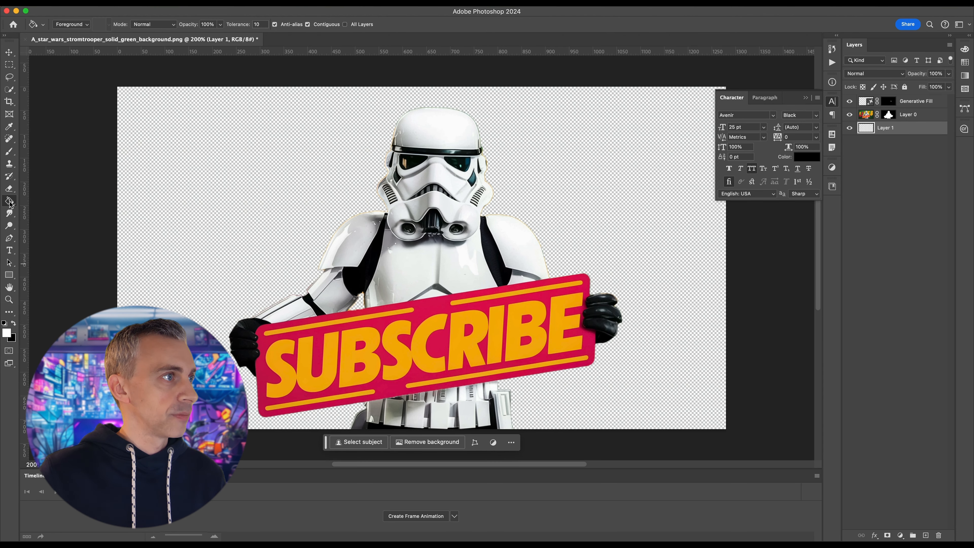
key("i")
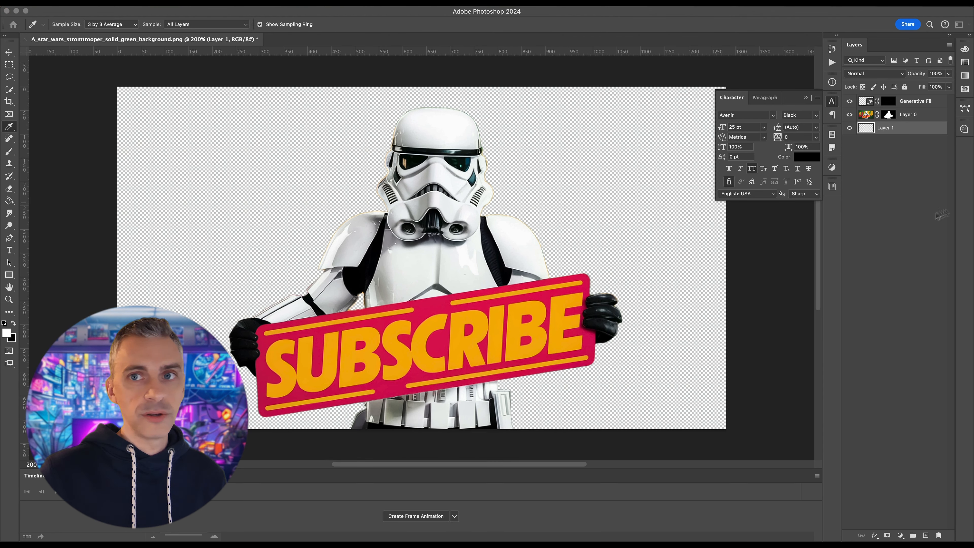
left_click_drag(973, 202, 686, 207)
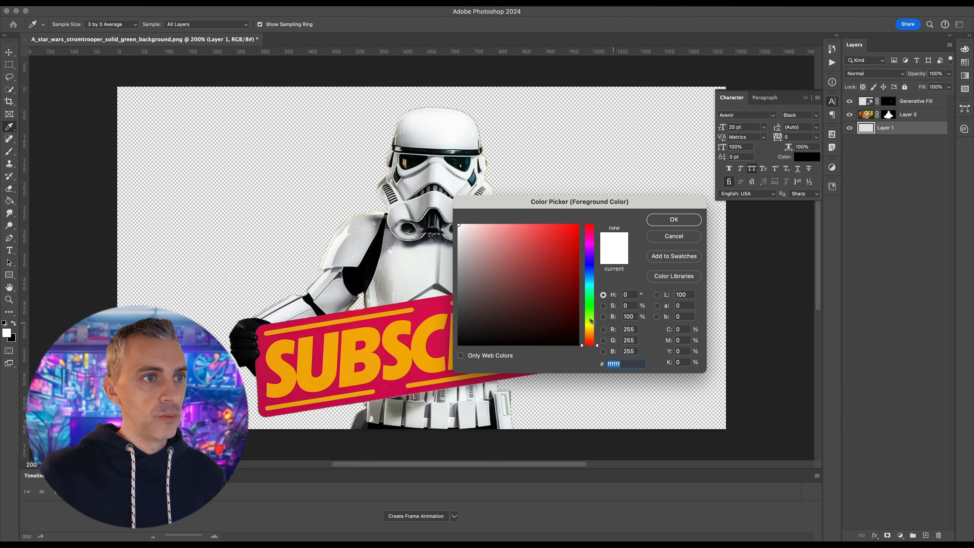
left_click(590, 310)
mouse_move(566, 303)
left_mouse_down()
mouse_move(587, 230)
mouse_move(598, 245)
left_mouse_up()
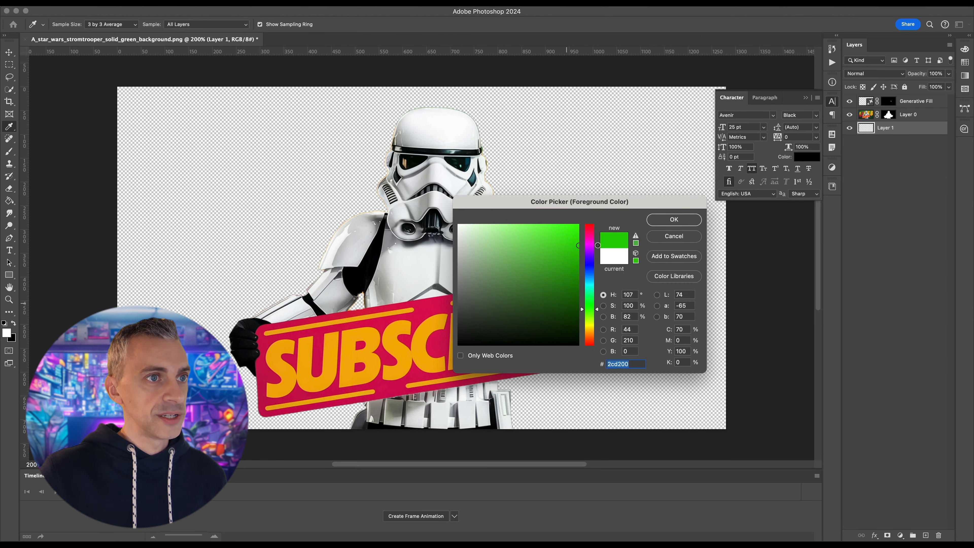
left_click(674, 219)
key("g")
left_click(682, 226)
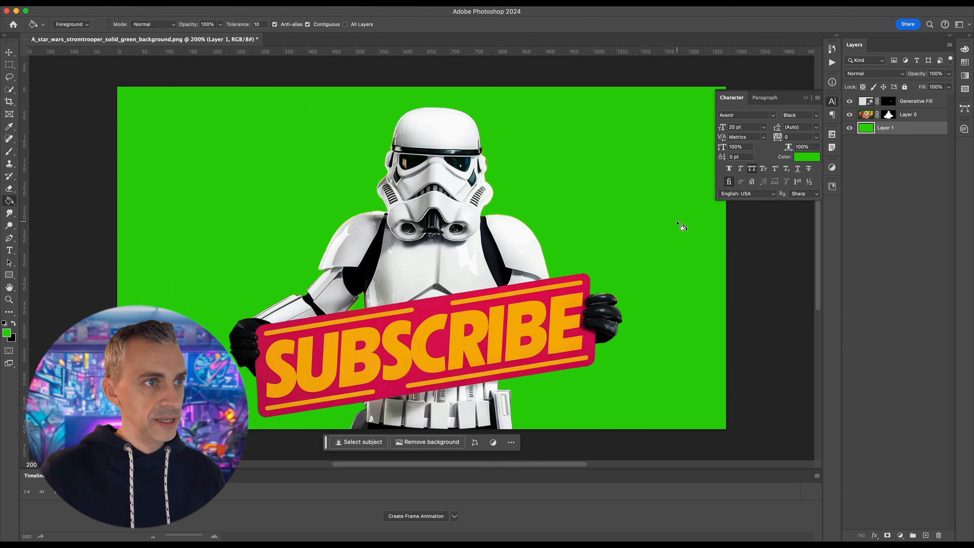
scroll(639, 231, "right", 2)
scroll(639, 231, "down", 1)
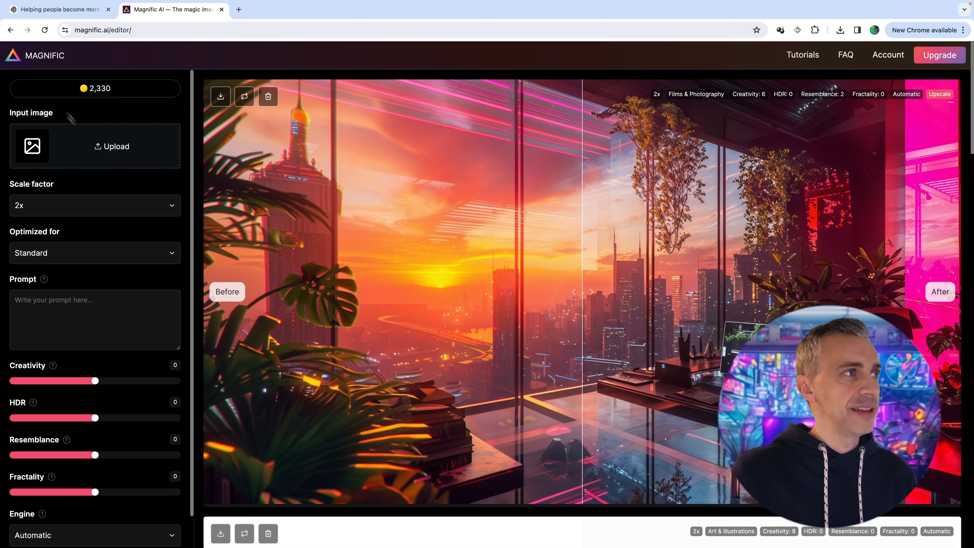
In Magnific AI, compare the latest image's before and after views, and upload the green-background stormtrooper JPEG from the Media folder as the input image
left_click(400, 310)
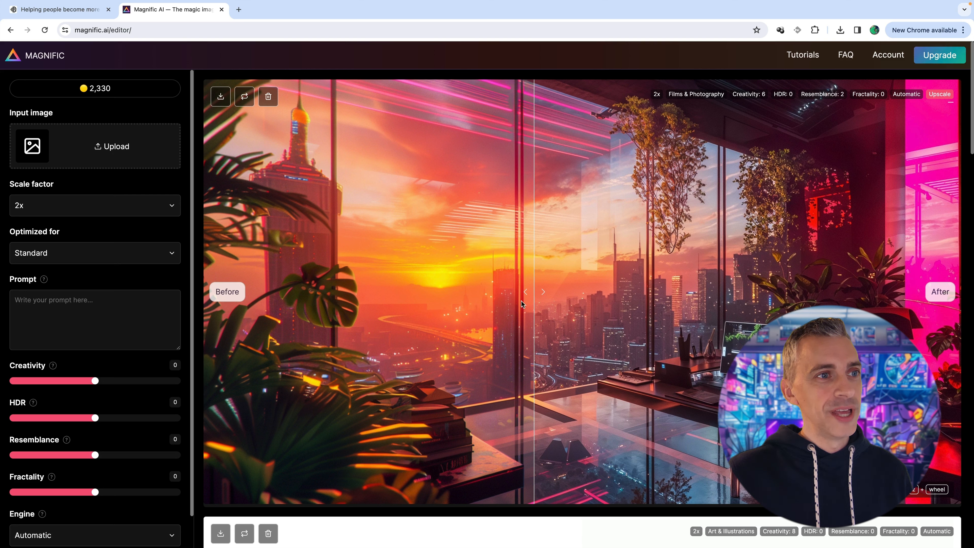
left_click_drag(531, 300, 550, 330)
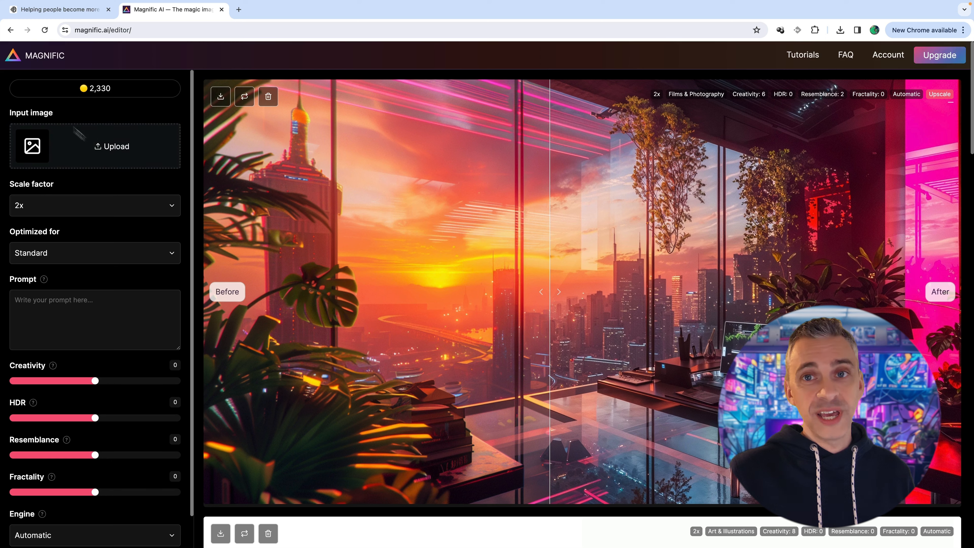
left_click(91, 154)
left_click(420, 218)
key("space")
key("space")
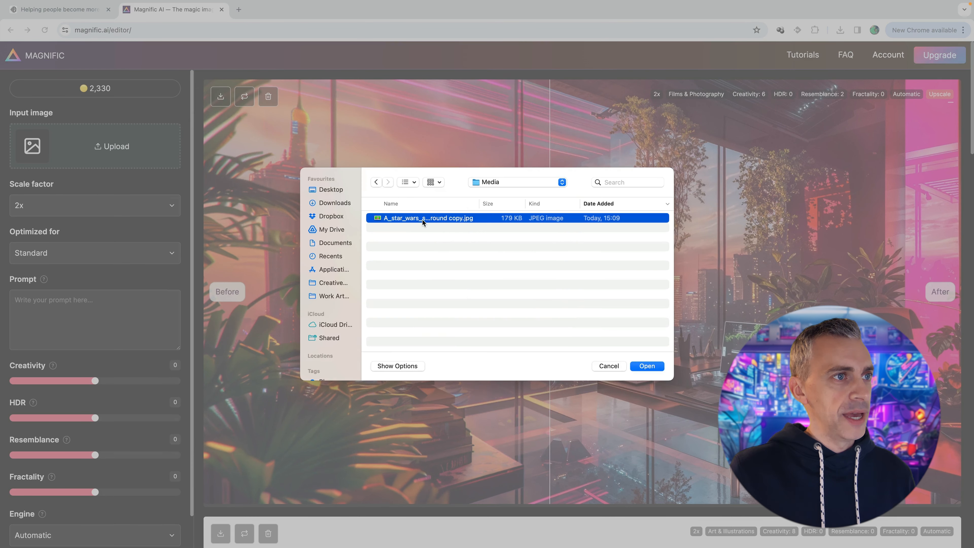
double_click(423, 219)
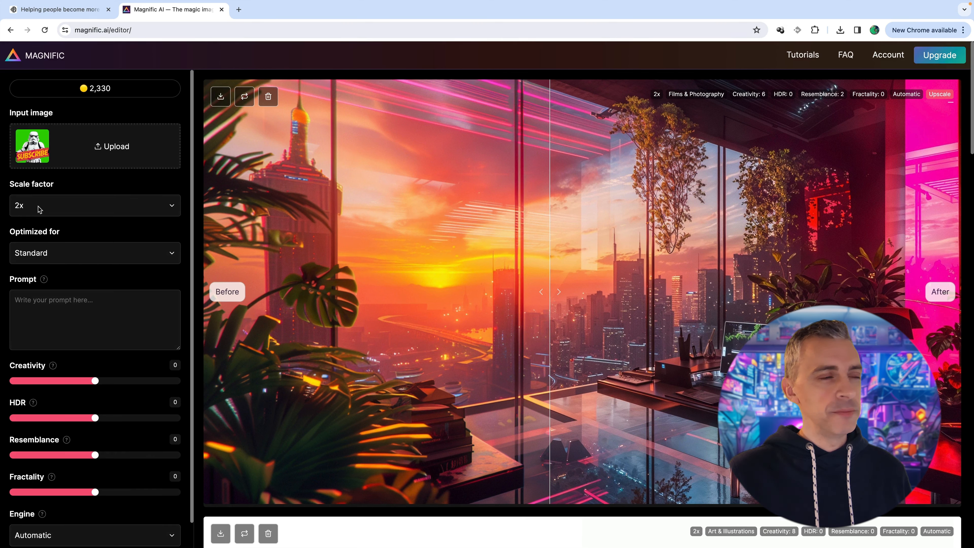
Set the upscale's Creativity to 6 and Resemblance to 3
scroll(89, 327, "down", 1)
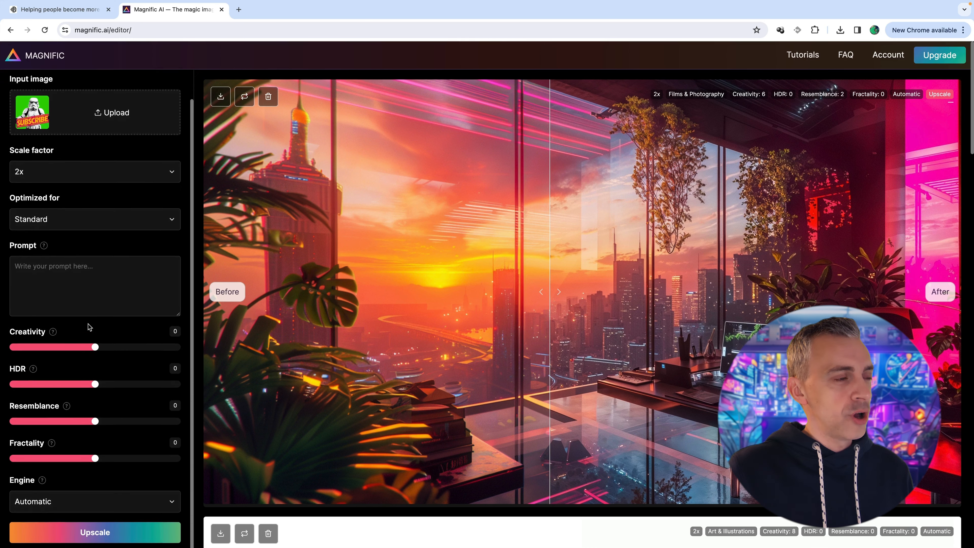
scroll(89, 327, "down", 1)
left_click_drag(95, 337, 145, 338)
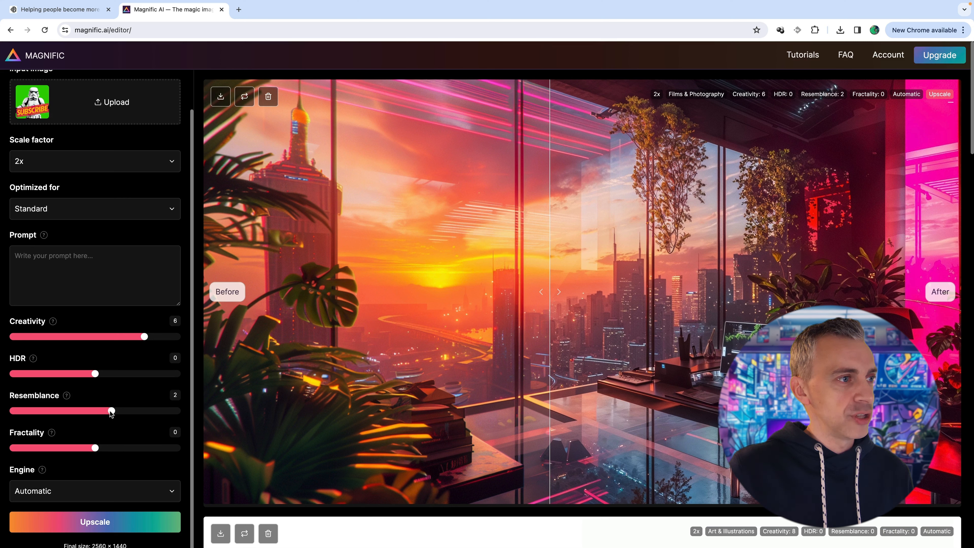
left_click_drag(116, 411, 119, 411)
scroll(137, 453, "down", 1)
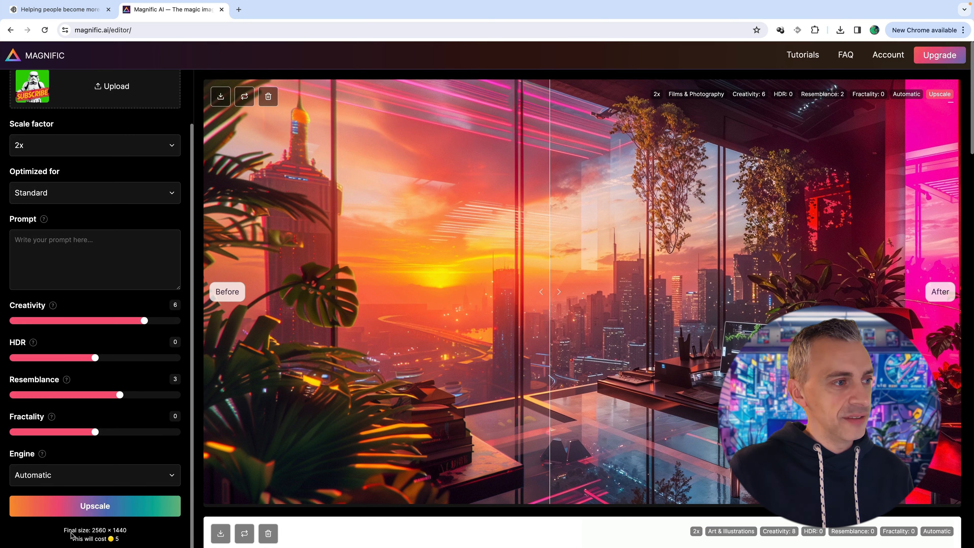
Check the upscale's final size and cost, run the 2x upscale and download the finished image
left_click_drag(79, 534, 127, 535)
left_click(112, 540)
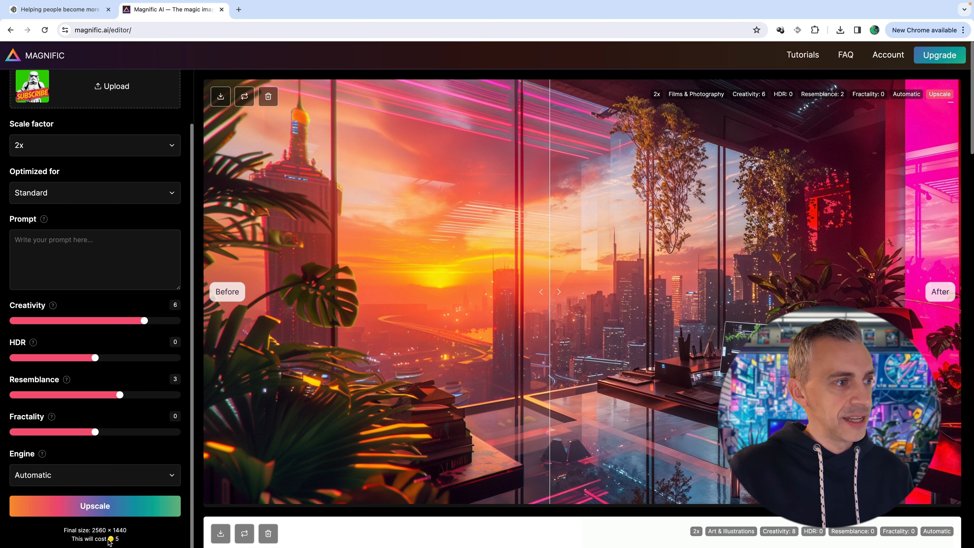
left_click(110, 507)
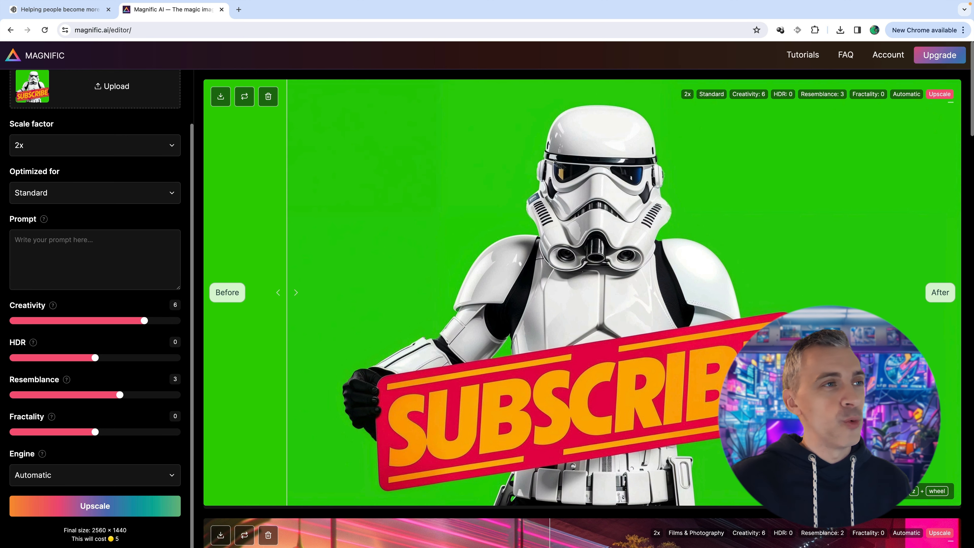
left_click(220, 97)
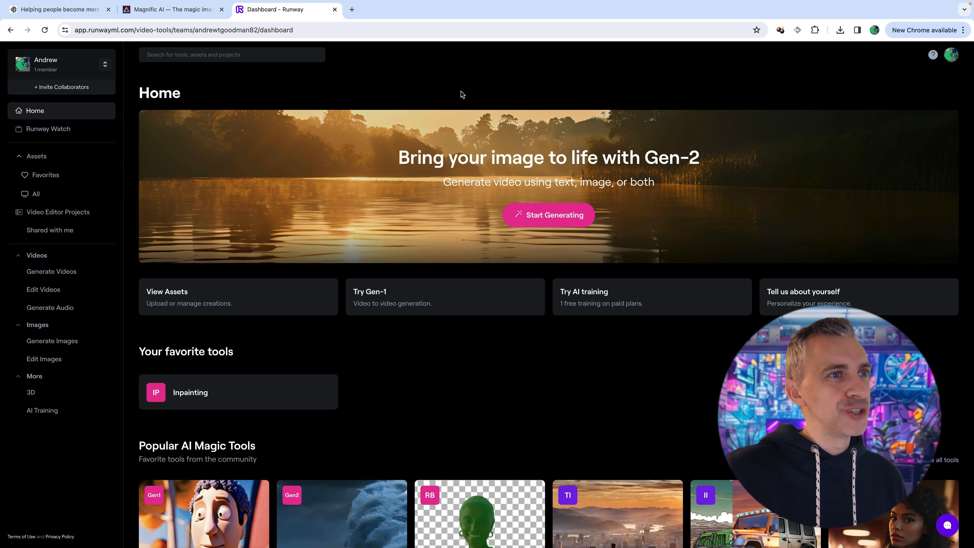
In Runway Gen-2, preview the original and upscaled stormtrooper files side by side in turn, and upload the Magnific JPEG as the source image
left_click(532, 214)
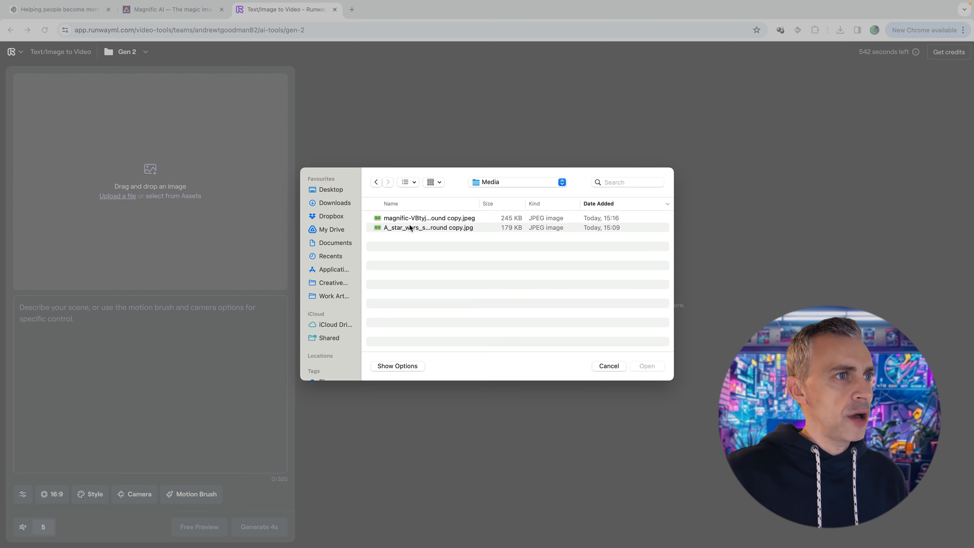
left_click(410, 227)
key("space")
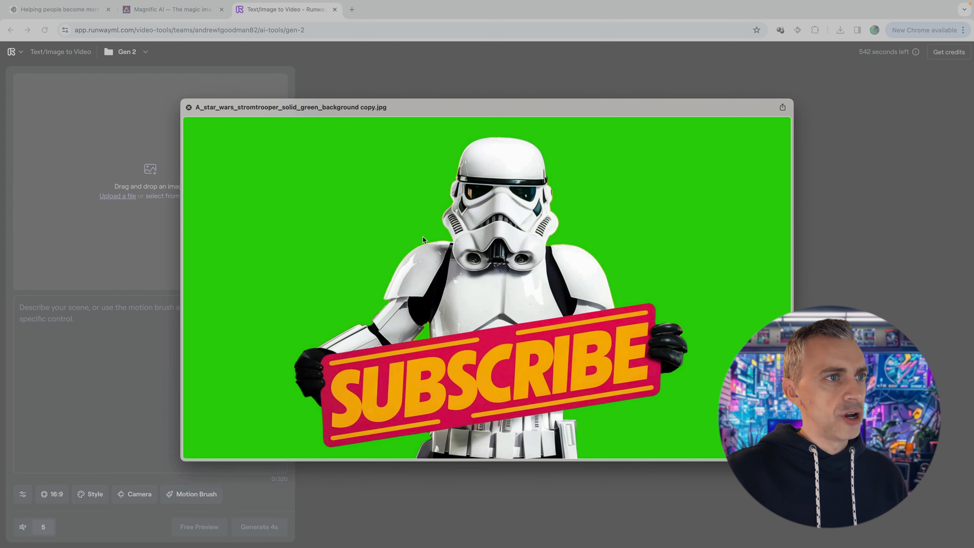
key("Down")
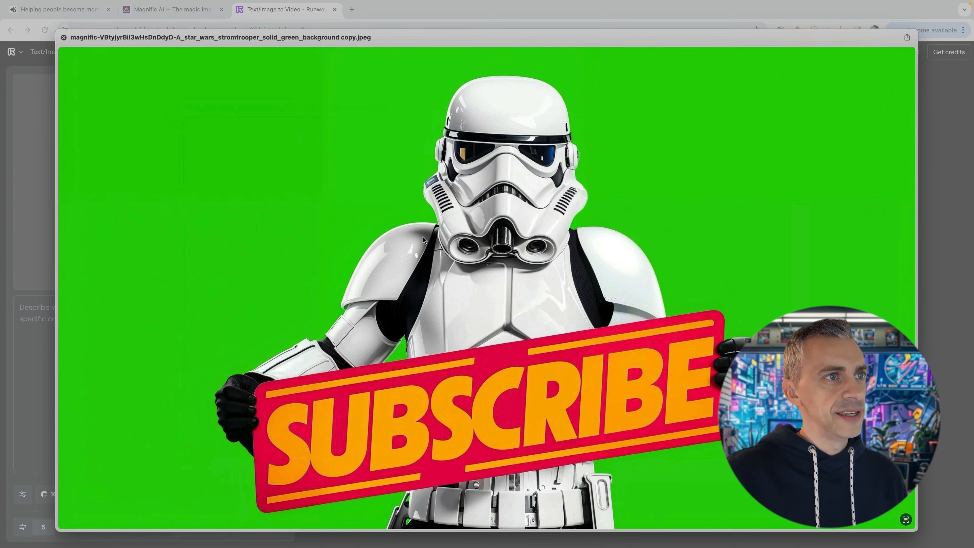
key("Up")
key("Down")
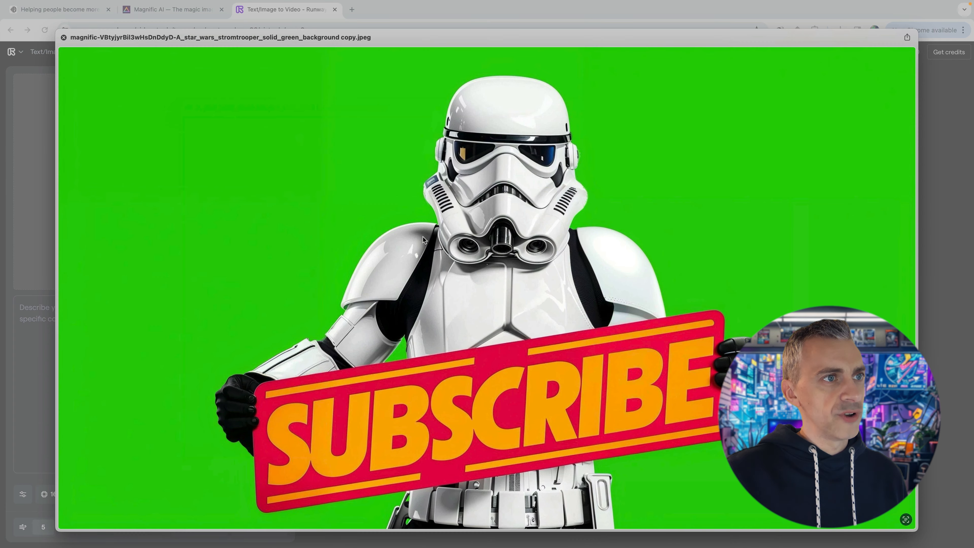
key("Up")
key("Down")
key("space")
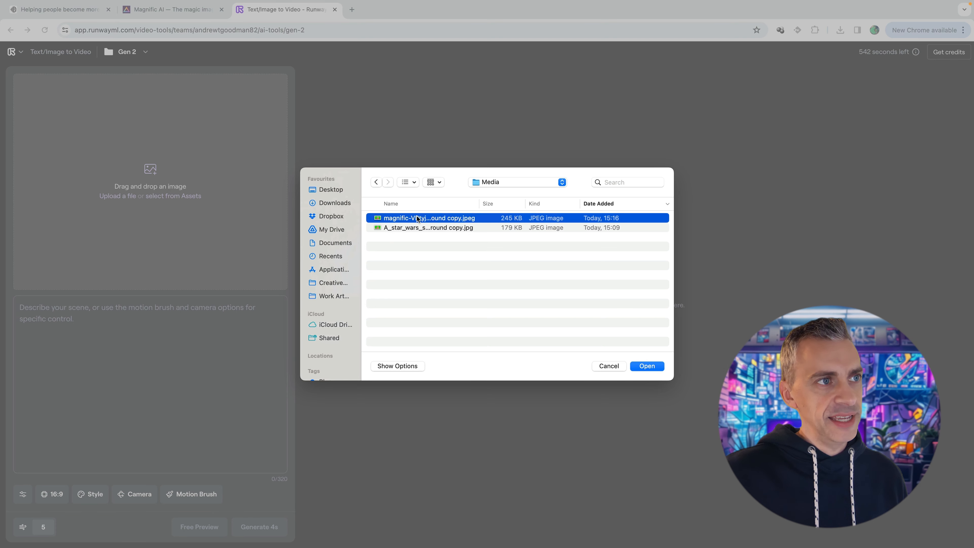
left_click(655, 366)
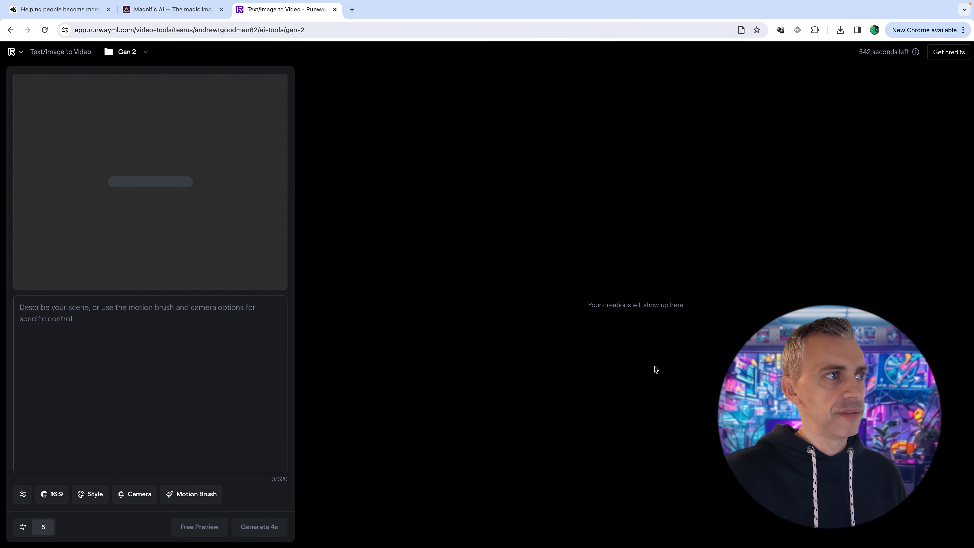
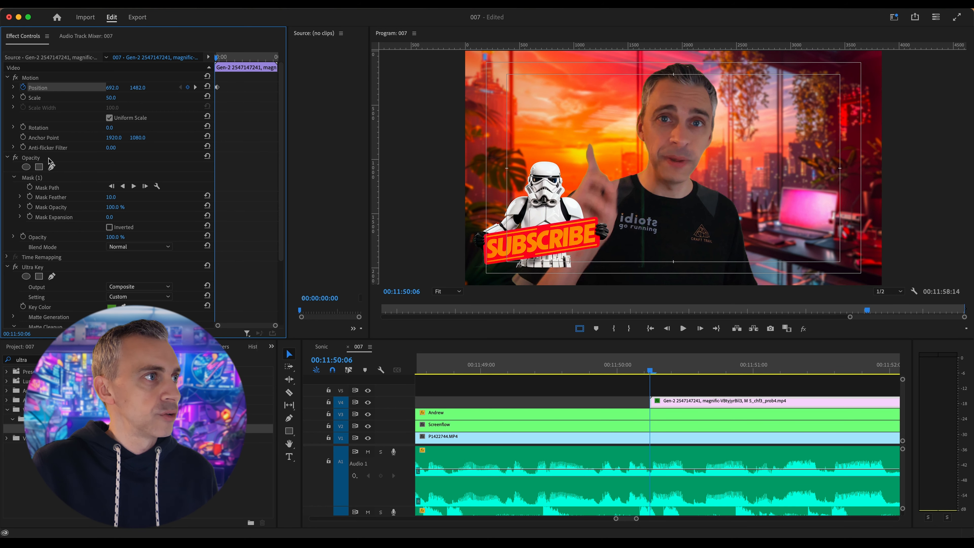
Reshape Mask (1) on the stormtrooper clip by pulling all four corners inward to a tighter trapezoid around the figure and sign
left_click(34, 180)
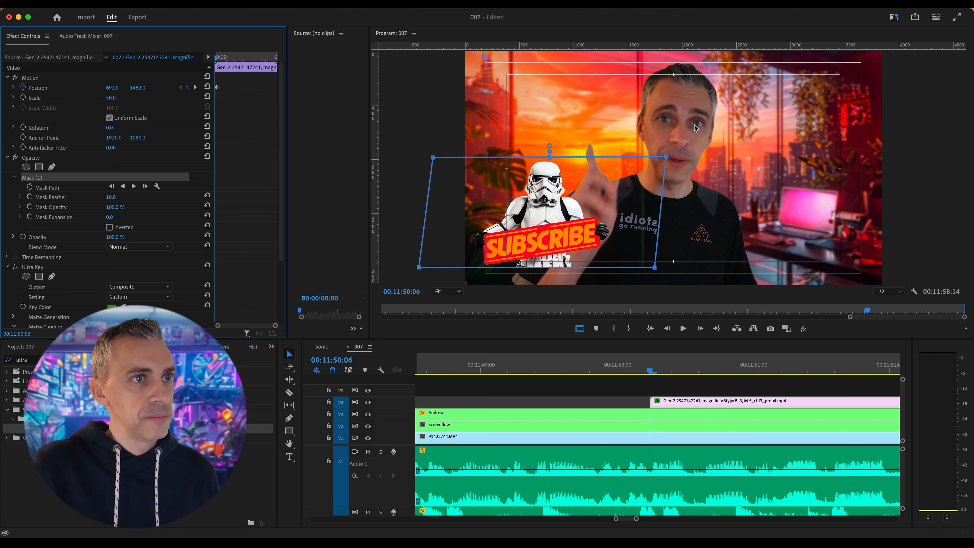
left_click_drag(666, 159, 614, 163)
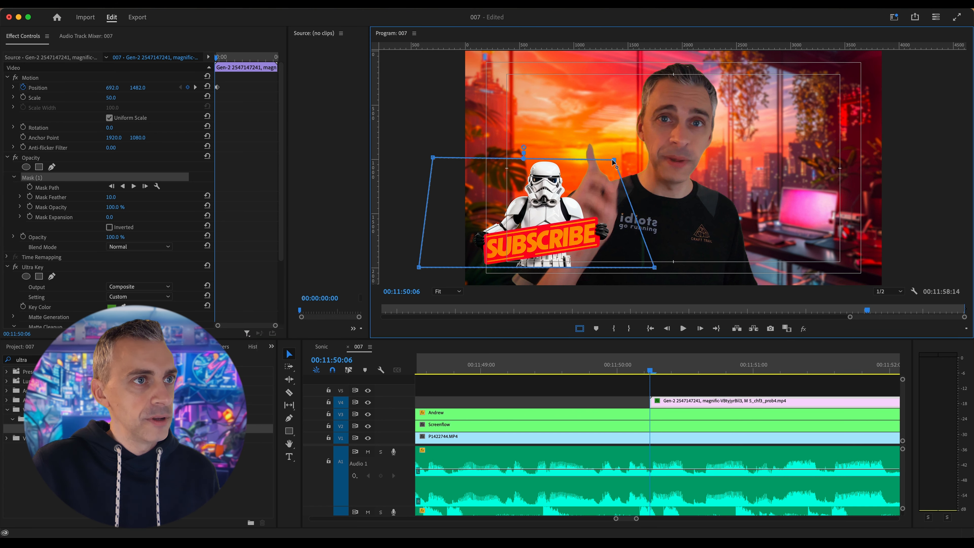
left_click_drag(654, 268, 630, 266)
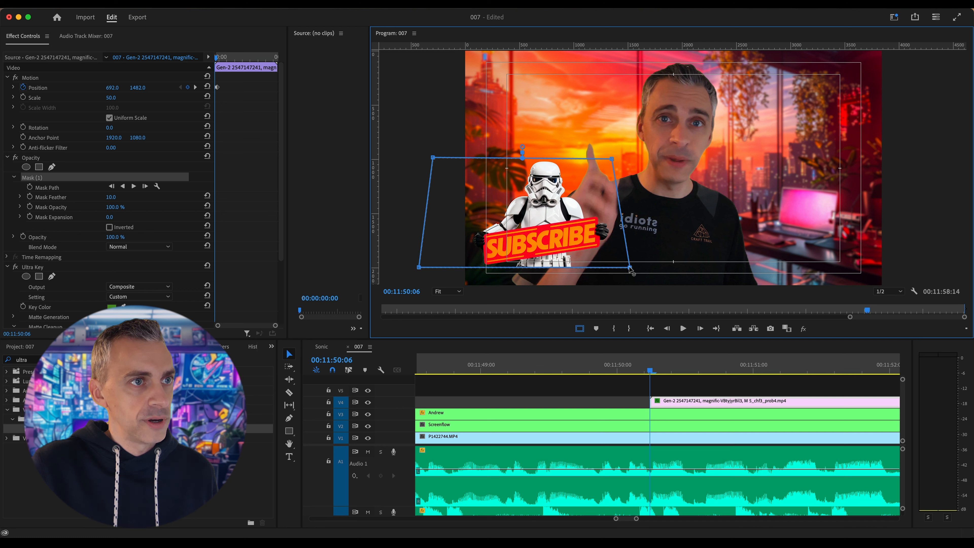
left_click_drag(433, 158, 478, 160)
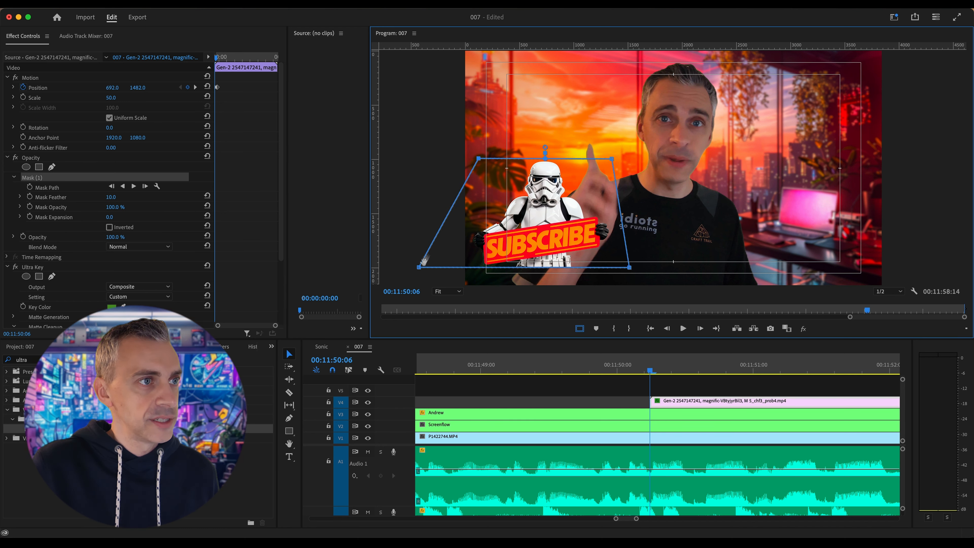
left_click_drag(418, 269, 463, 267)
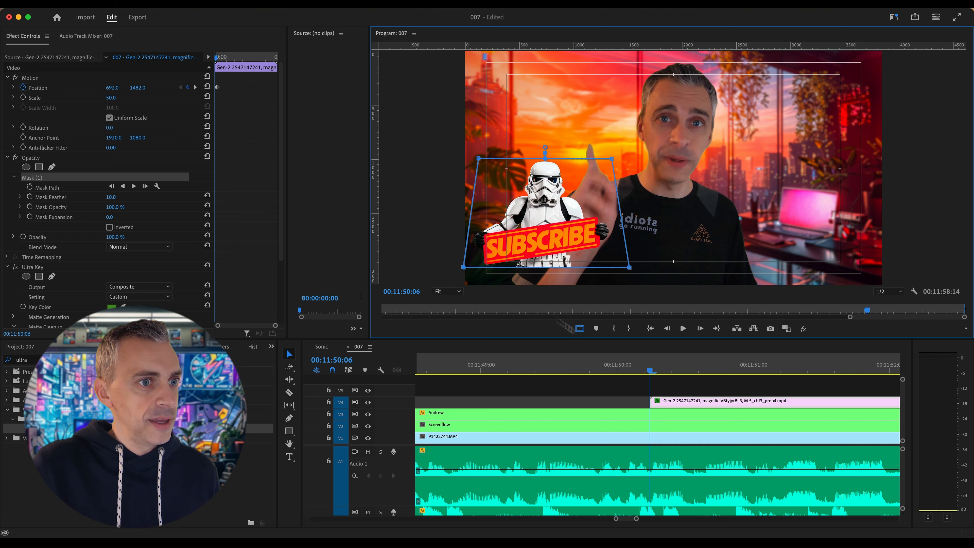
Set the stormtrooper clip's first Position keyframe to 692.0, 2644.0, below the frame, and check the next Position keyframe
left_click_drag(136, 88, 405, 89)
left_click_drag(134, 90, 145, 88)
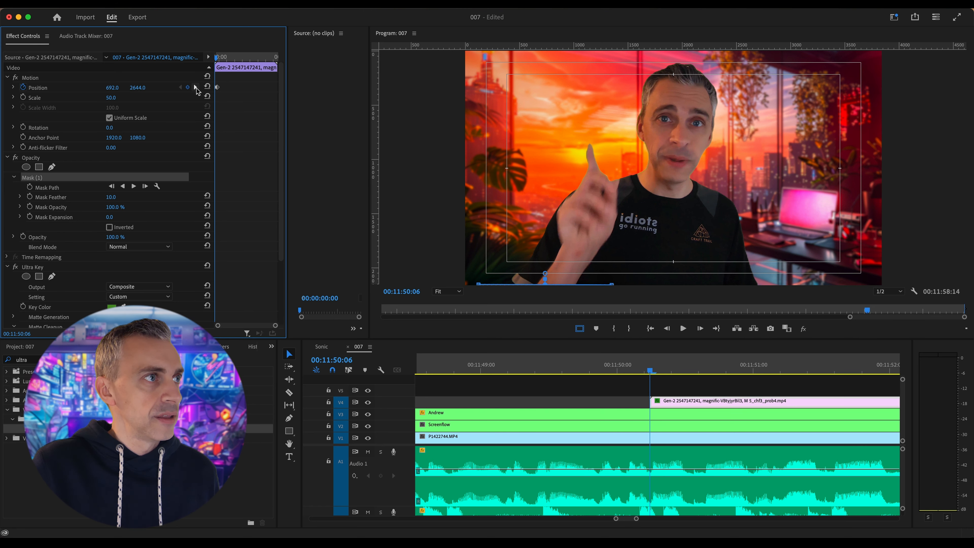
left_click(196, 88)
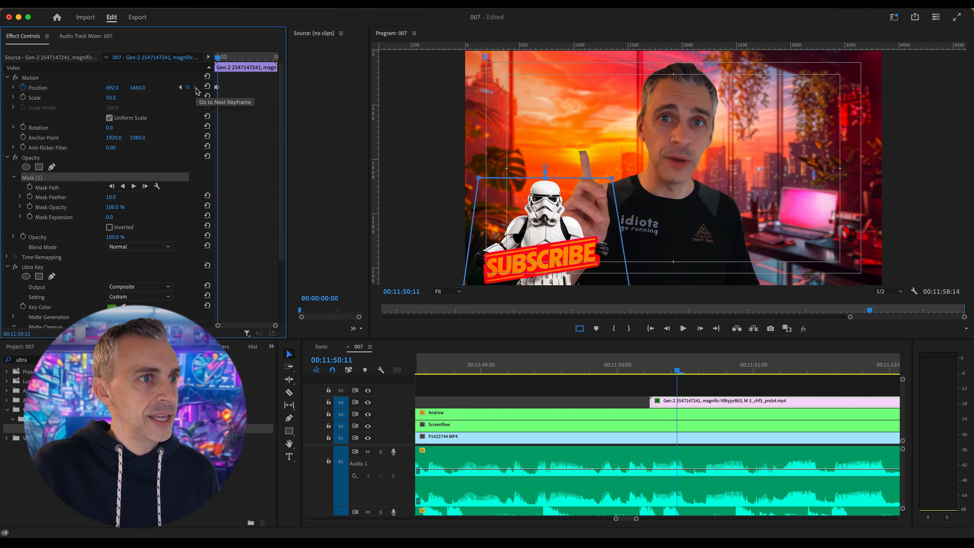
Play the sequence repeatedly from the stormtrooper clip's start to review its slide-in and the keyed sign animation
left_click(640, 364)
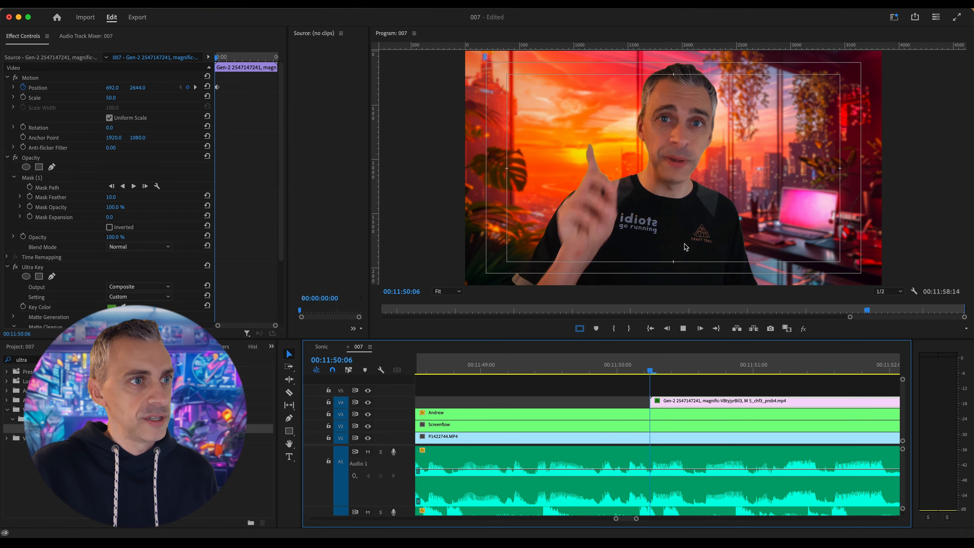
key("space")
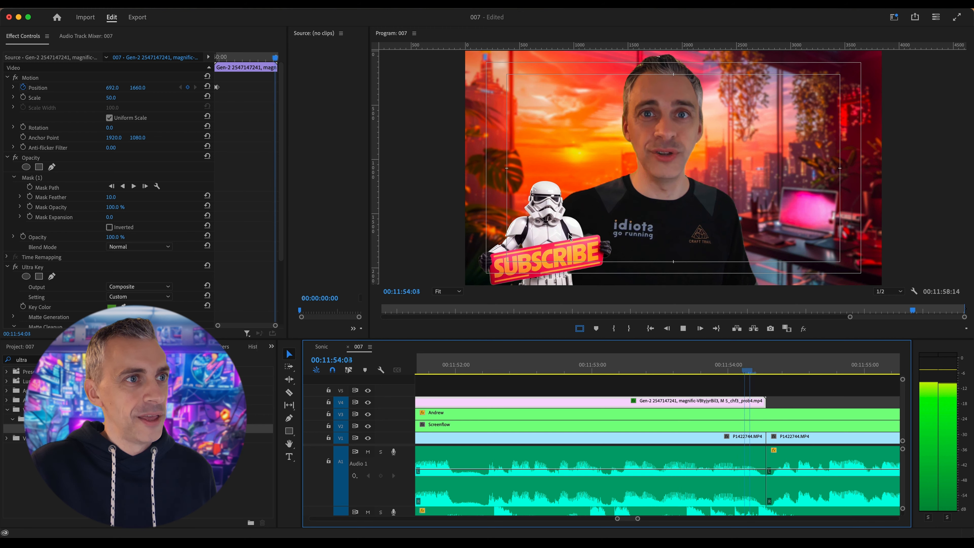
key("space")
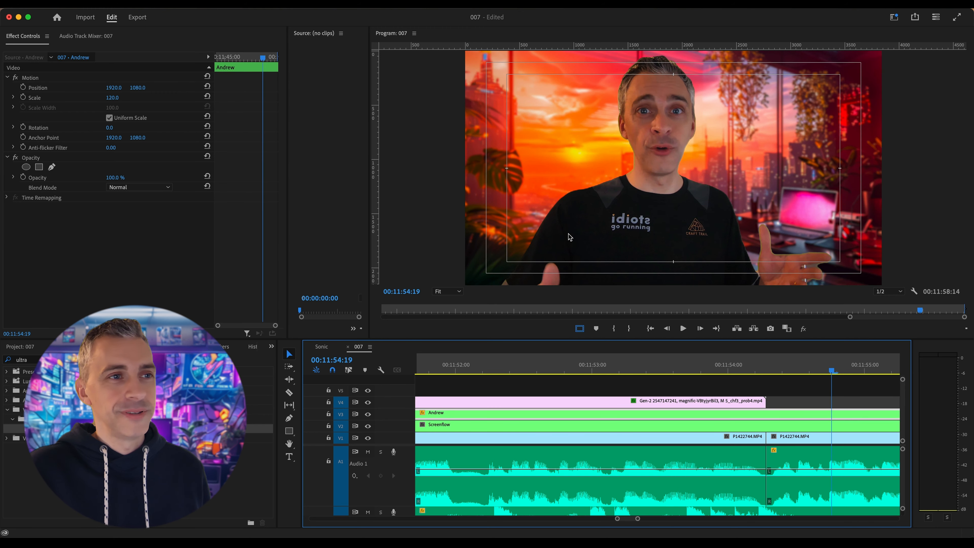
key("Up")
key("Up")
key("space")
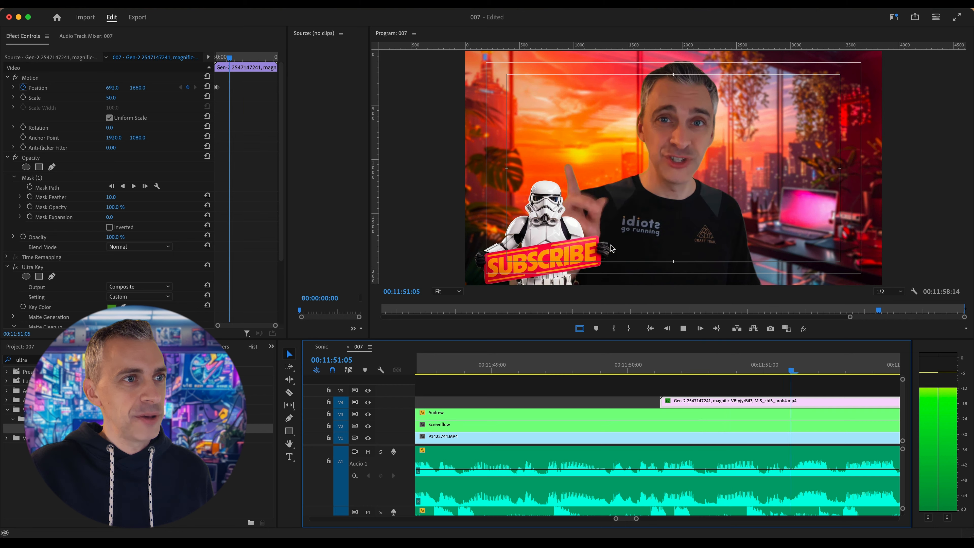
key("space")
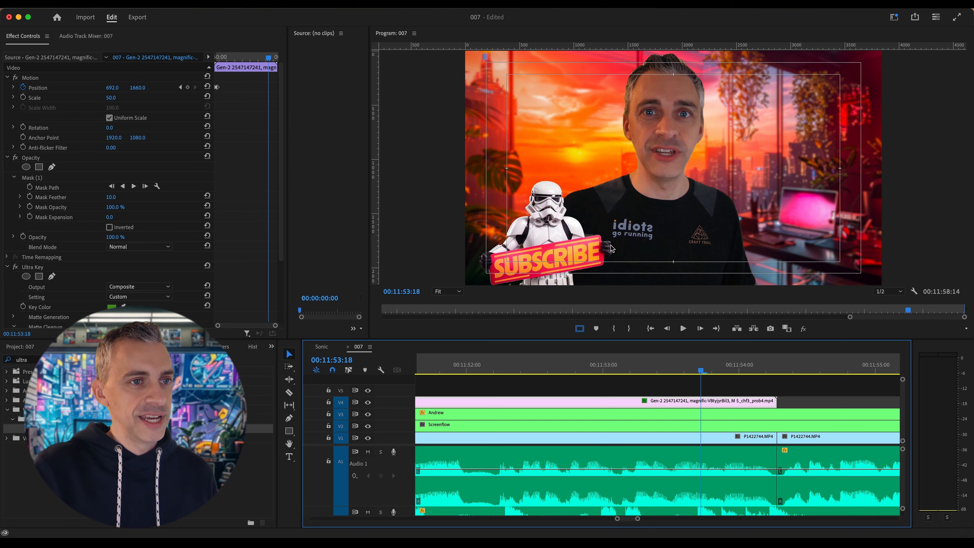
key("Up")
key("space")
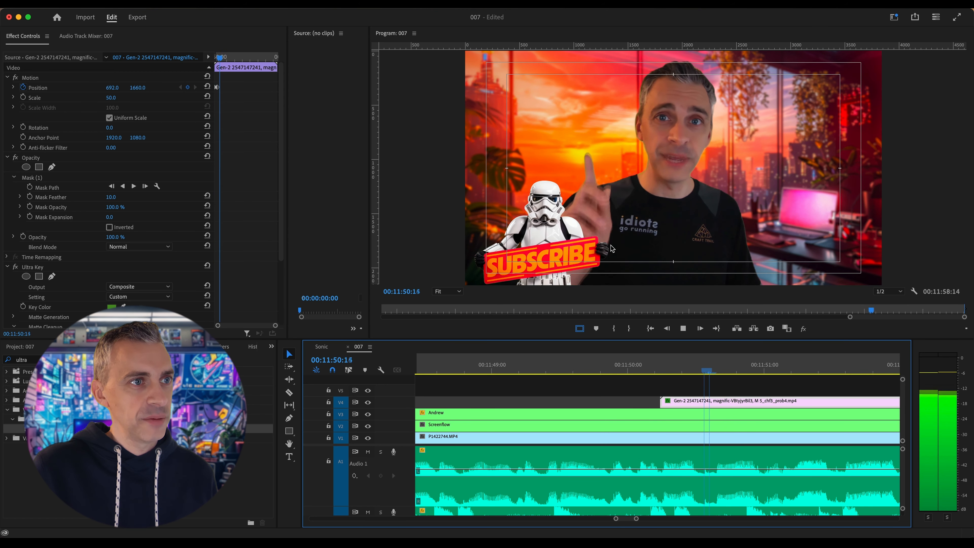
key("space")
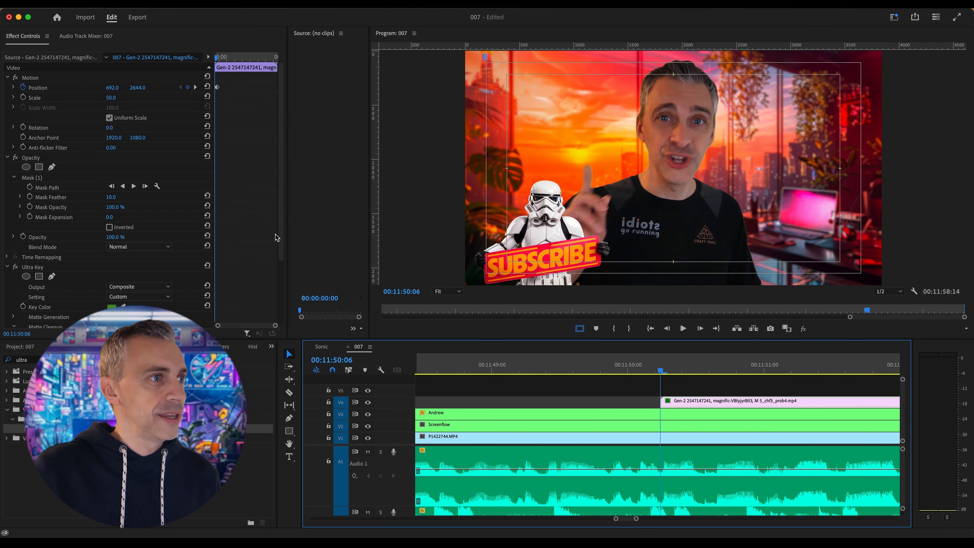
Move the second Position keyframe to 00:11:50:16 and play back the slower slide-in from the clip's start
left_click_drag(275, 327, 256, 329)
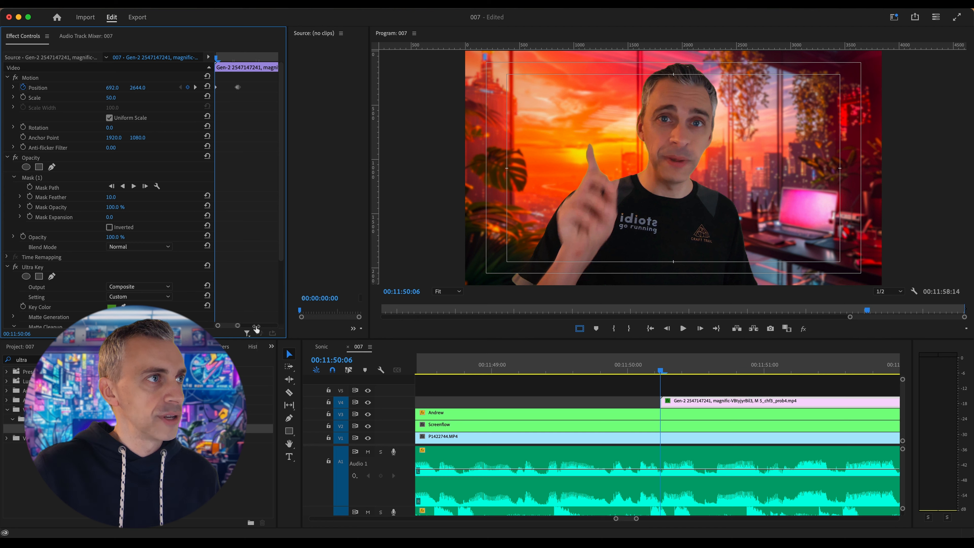
key("space")
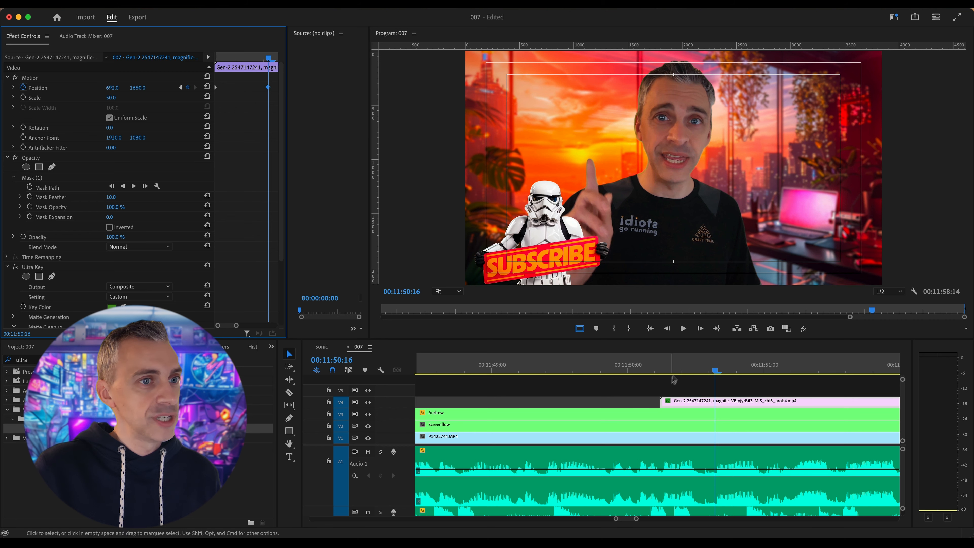
left_click(673, 368)
key("Up")
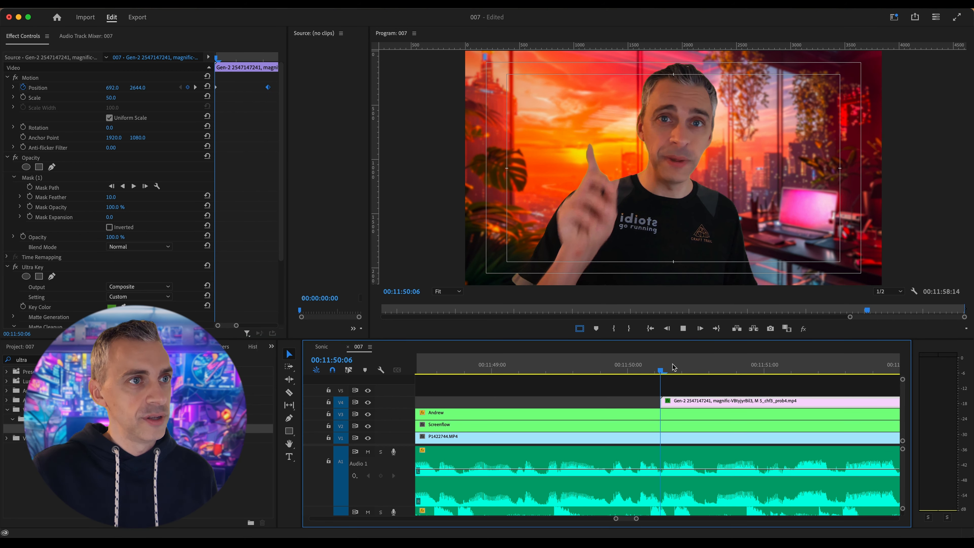
key("space")
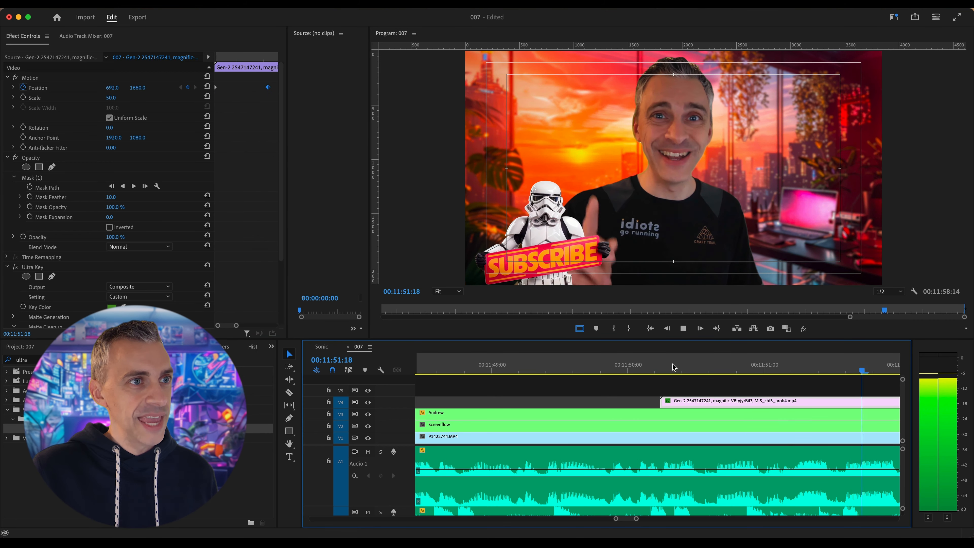
key("space")
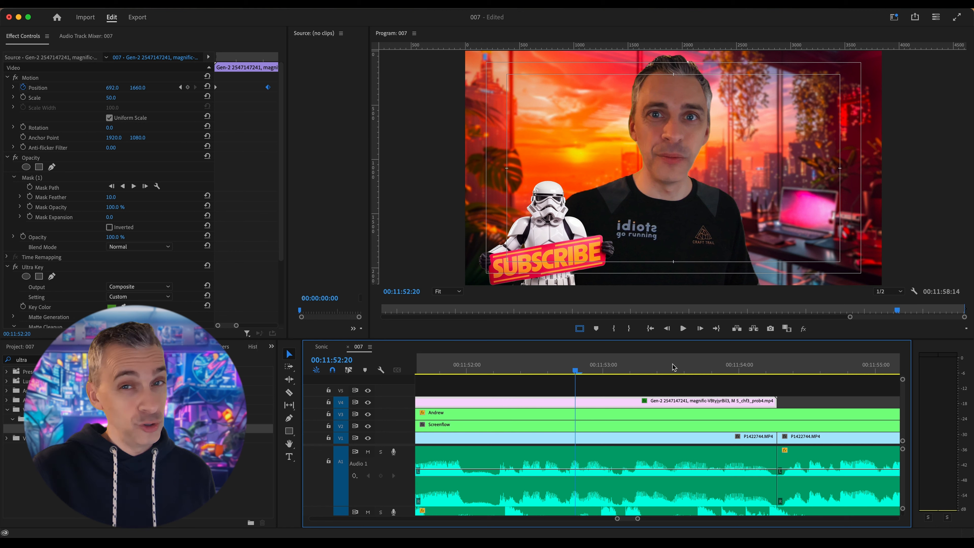
key("Up")
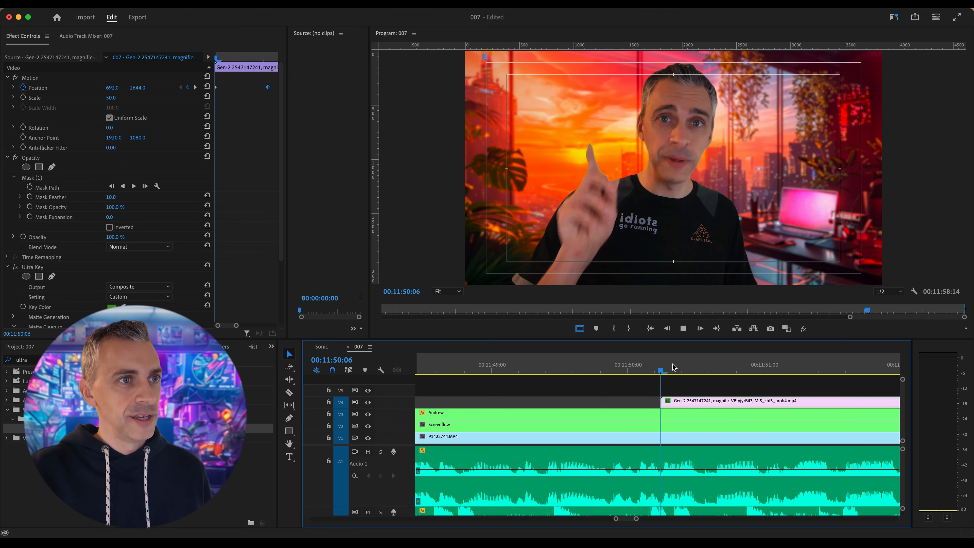
key("space")
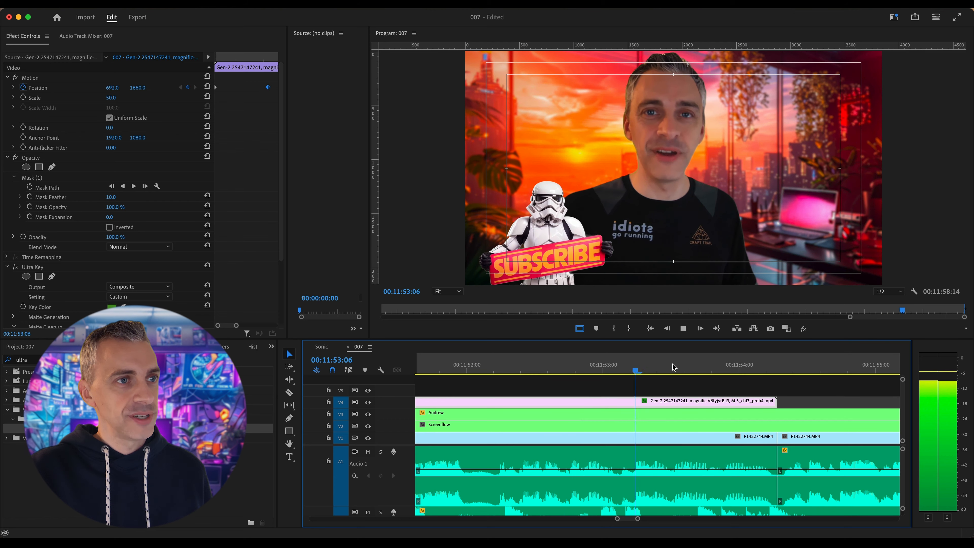
key("space")
Copy the stormtrooper clip, paste the duplicate directly after the original on V4 at 00:11:54:07, and scrub across the join
key("minus")
key("minus")
key("minus")
key("minus")
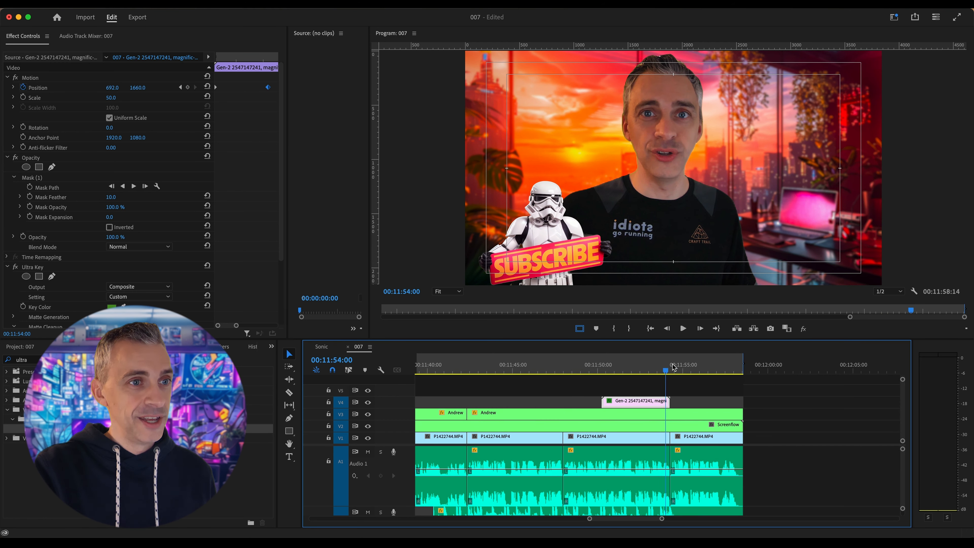
key("equal")
key("equal")
key("equal")
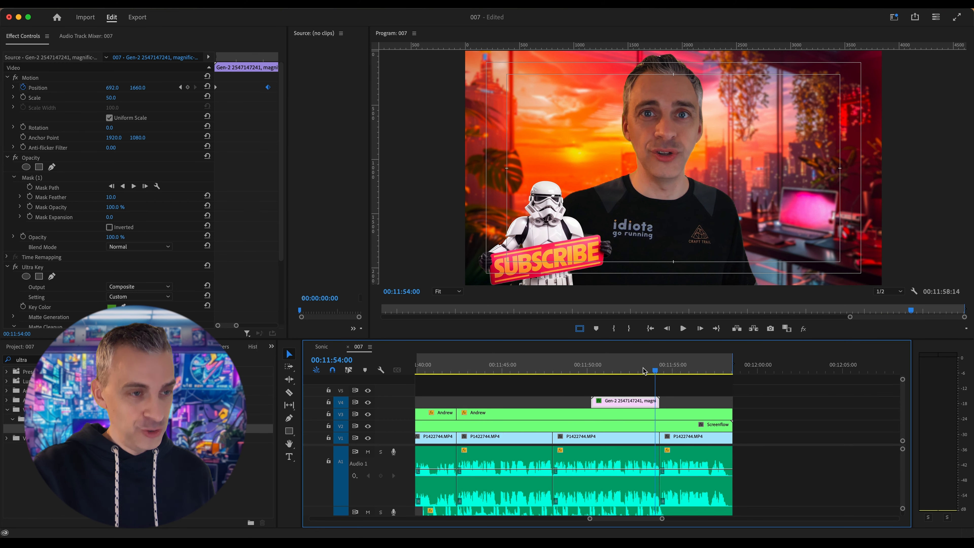
left_click(620, 402)
right_click(619, 402)
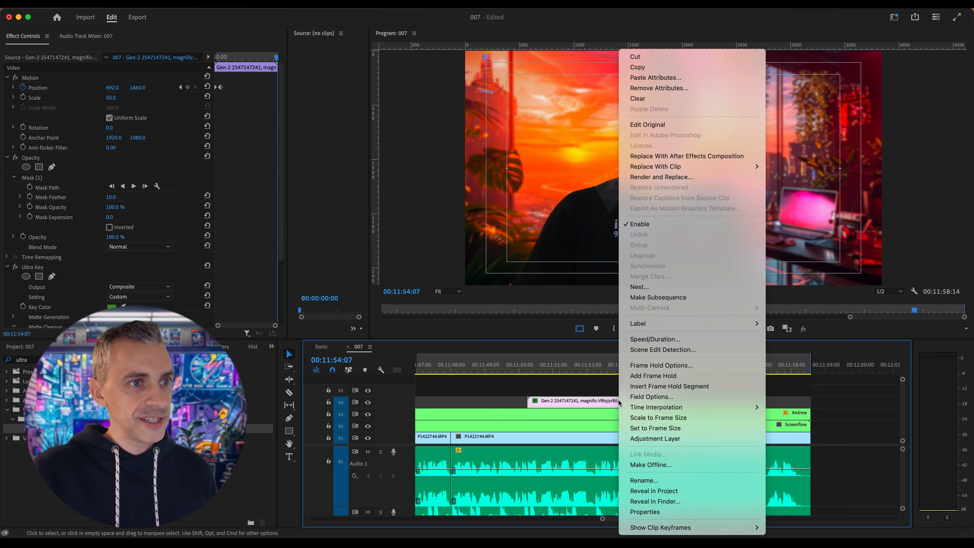
left_click(639, 69)
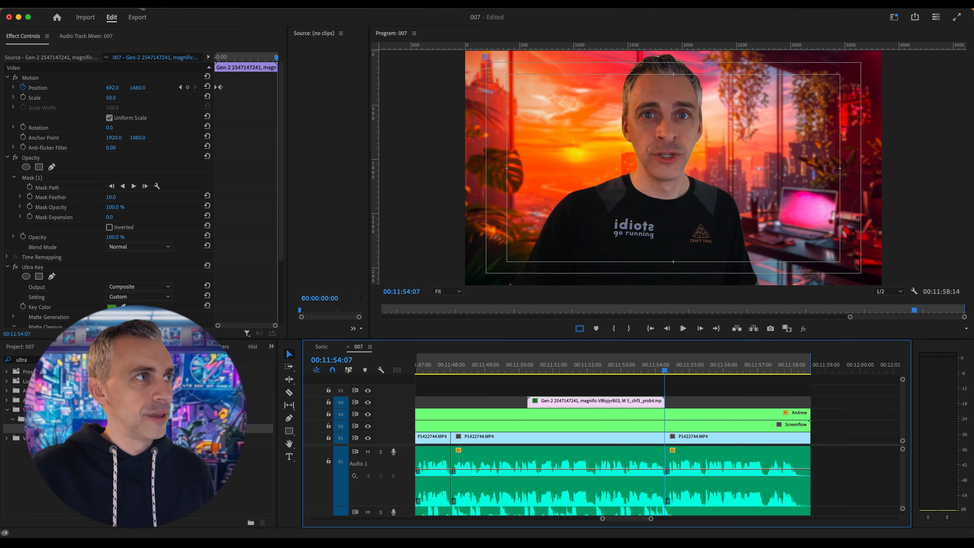
key("super+v")
left_click(654, 370)
left_click_drag(655, 370, 685, 370)
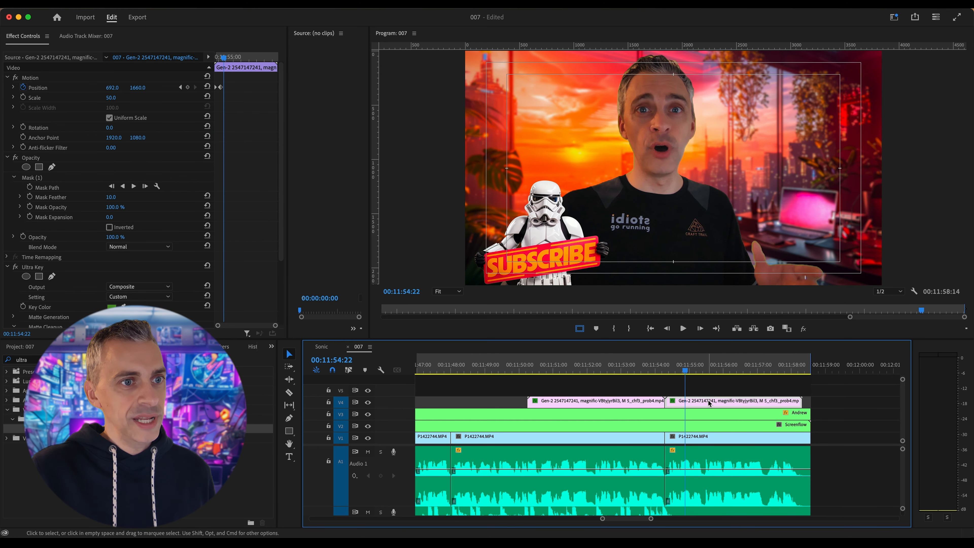
Enable Reverse Speed at 100 % on the duplicated stormtrooper clip and play both clips through from before the first one
right_click(709, 402)
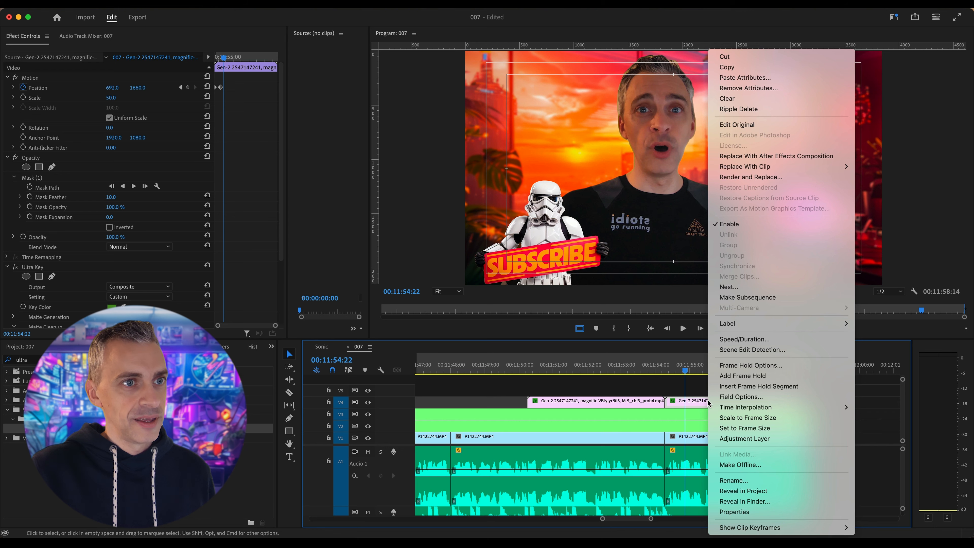
left_click(726, 340)
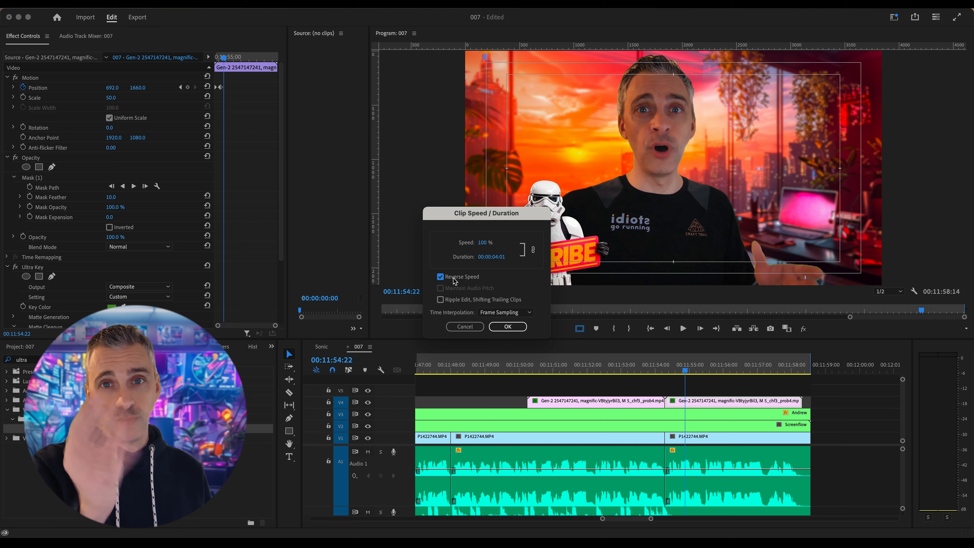
left_click(506, 328)
left_click_drag(682, 367, 813, 369)
left_click(505, 368)
key("space")
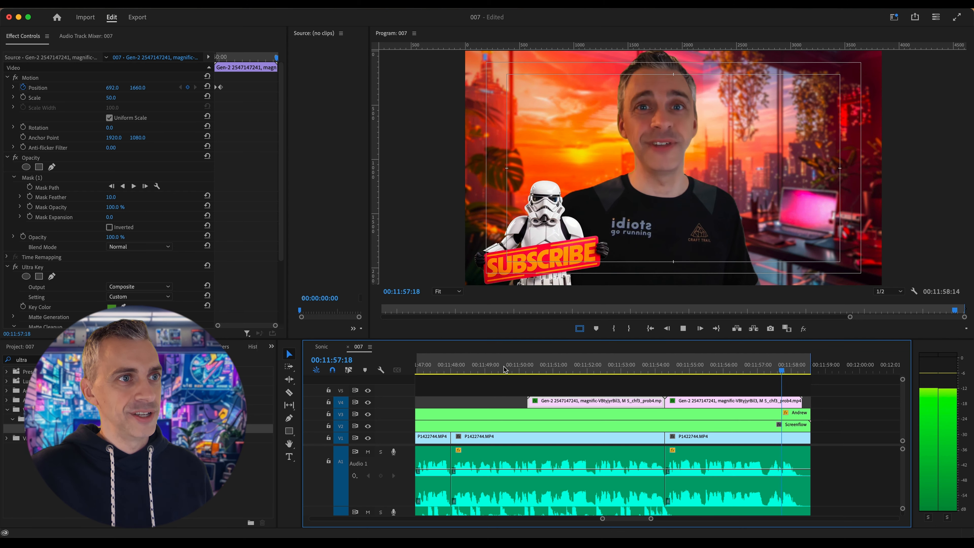
Nest the two stormtrooper clips on V4 into one sequence named Stormtrooper
left_click_drag(634, 383, 709, 408)
right_click(707, 406)
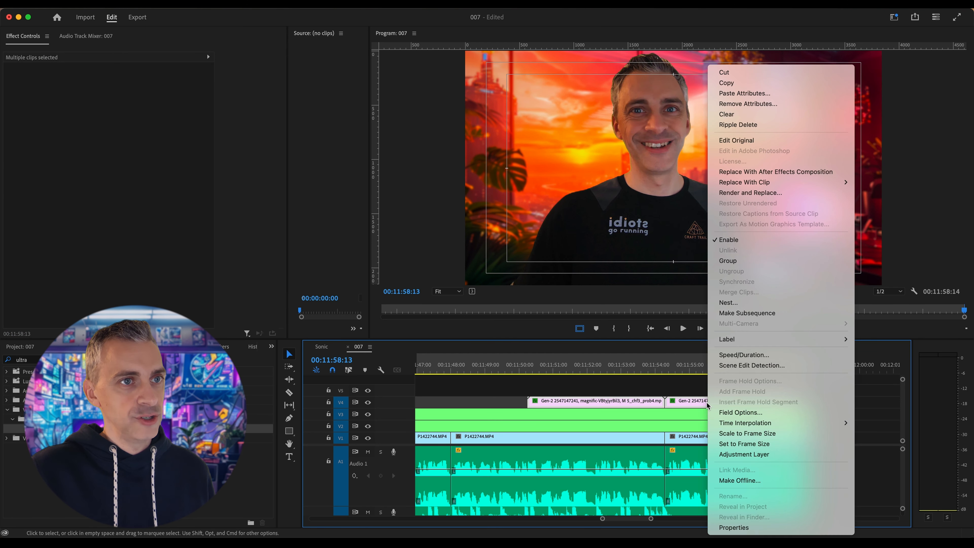
left_click(736, 303)
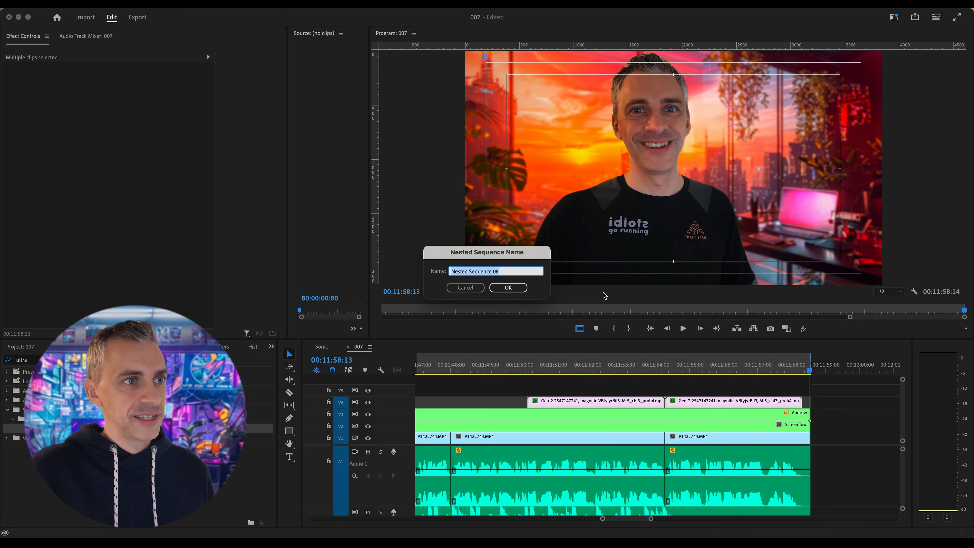
type("Stormtrooper")
left_click(508, 287)
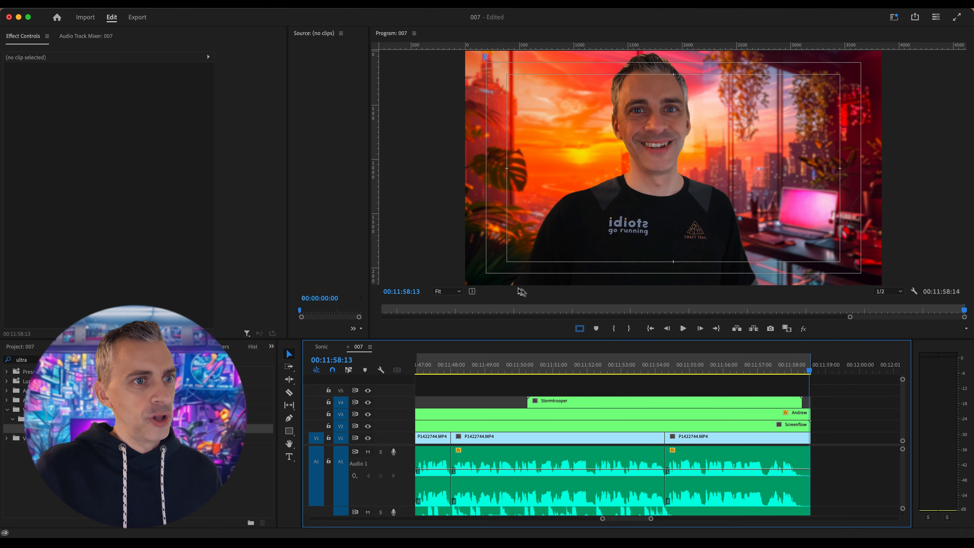
Shorten the duration of the nested Stormtrooper clip on V4 so that it runs at 134.67 % speed
left_click(640, 364)
left_click(623, 402)
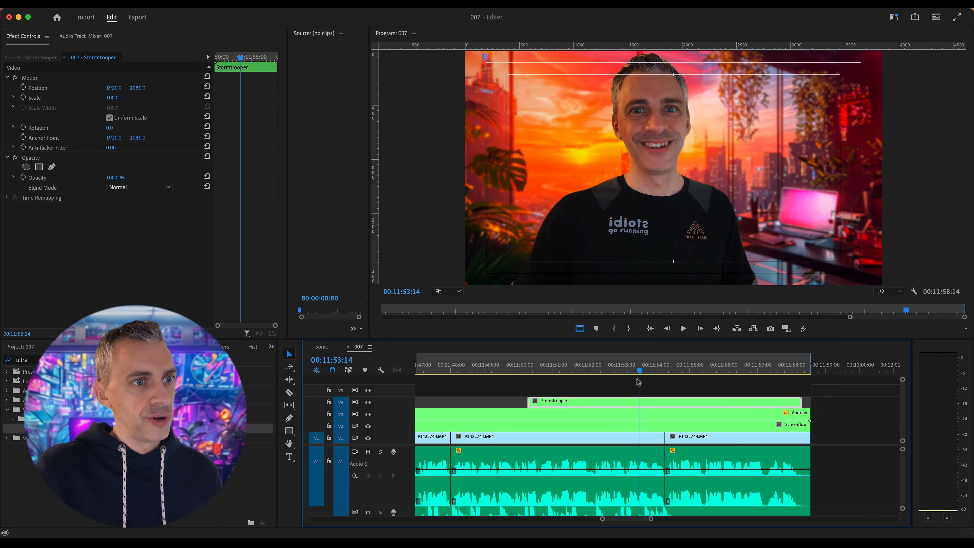
right_click(623, 401)
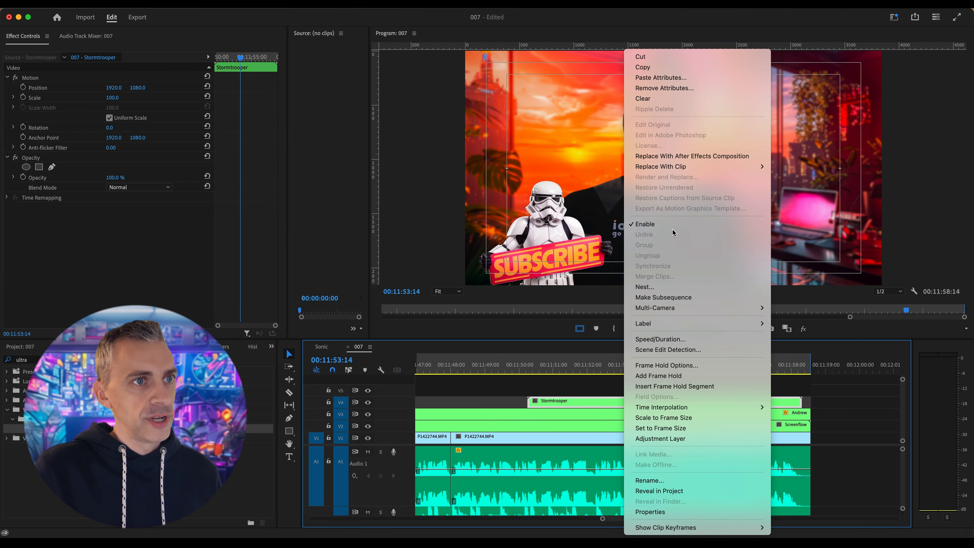
left_click(666, 340)
left_click(493, 257)
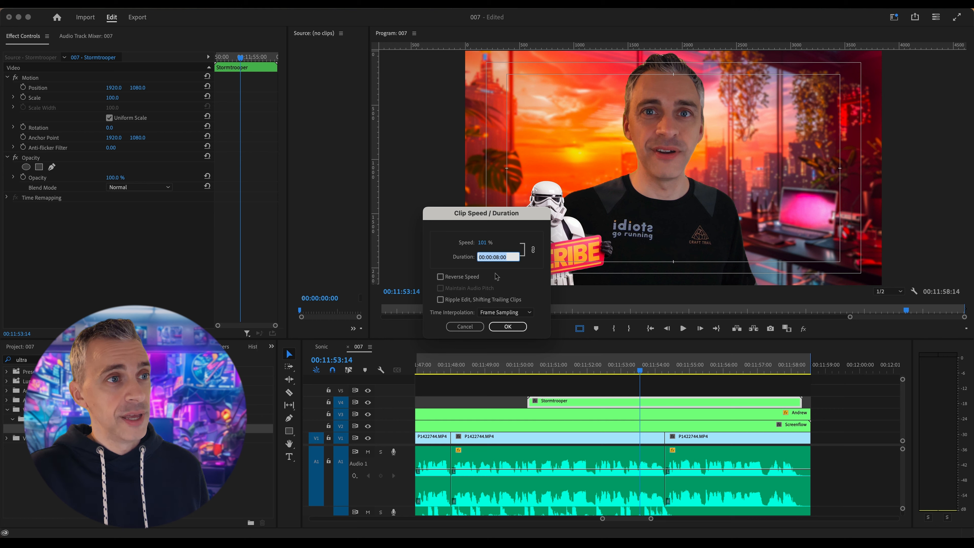
key("Return")
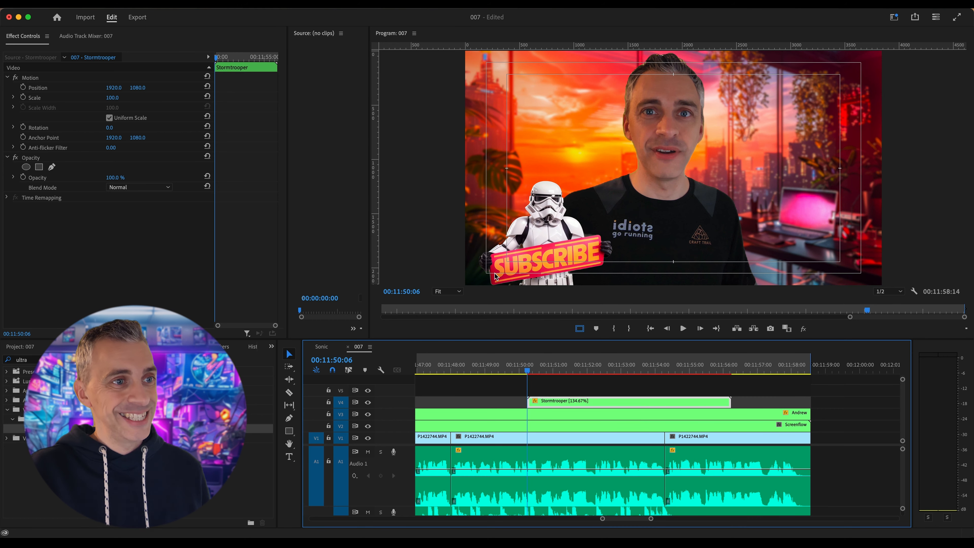
Play the sped-up Stormtrooper clip through from its start at 00:11:50:06, and replay it from the same point
key("Up")
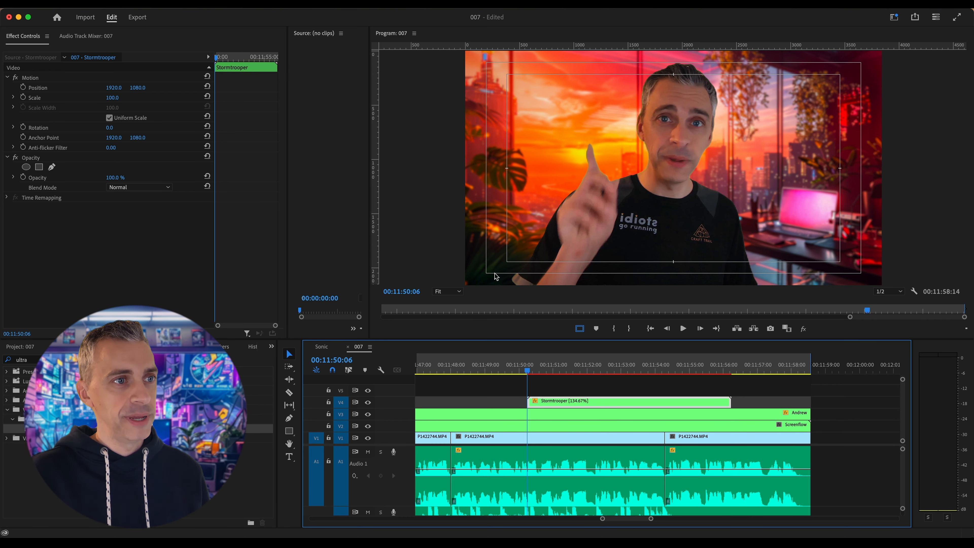
key("space")
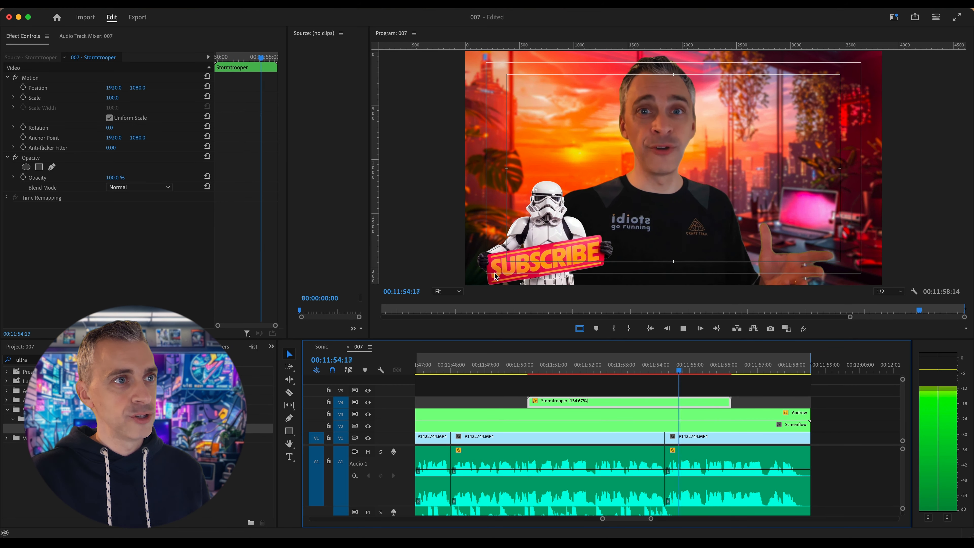
key("space")
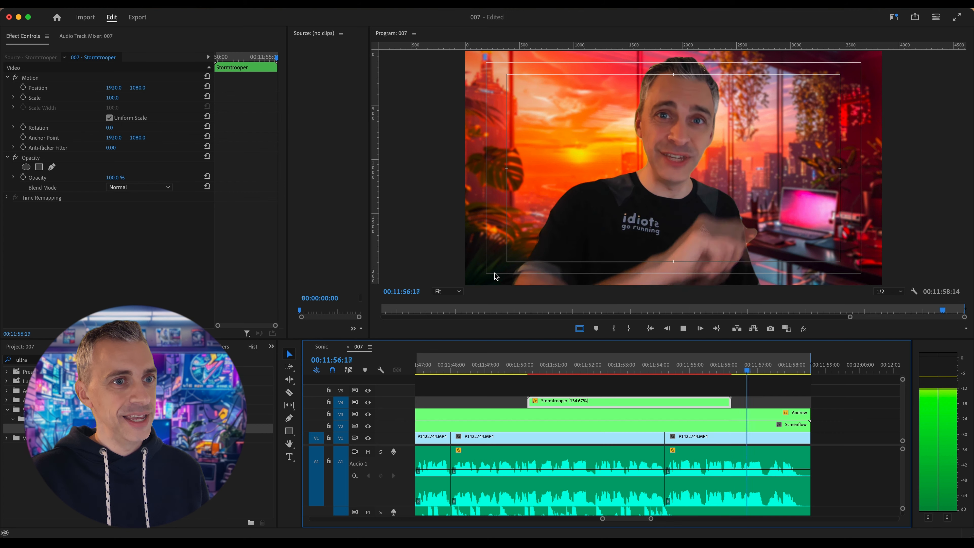
key("Up")
key("Up")
key("space")
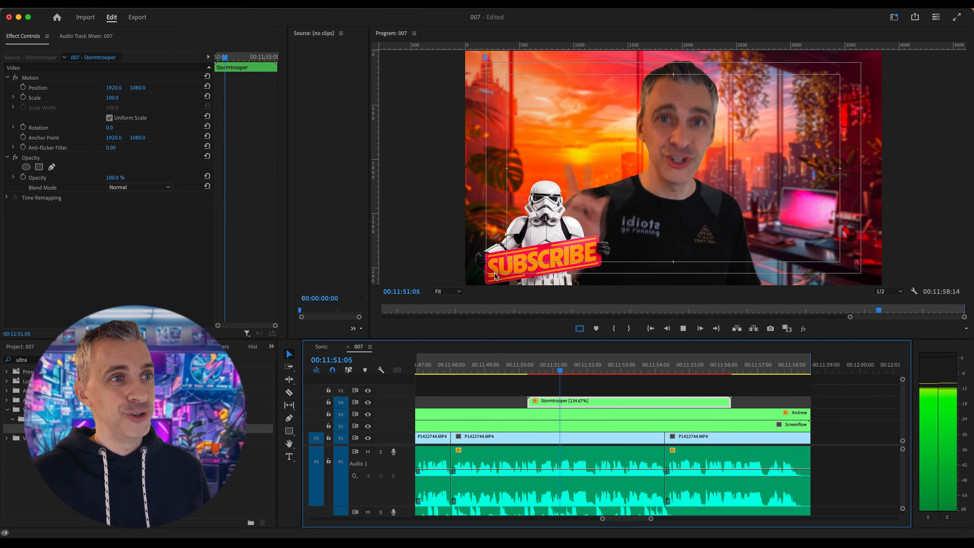
Hide the safe margins in the program preview and replay the Stormtrooper overlay from 00:11:50:06
left_click(579, 329)
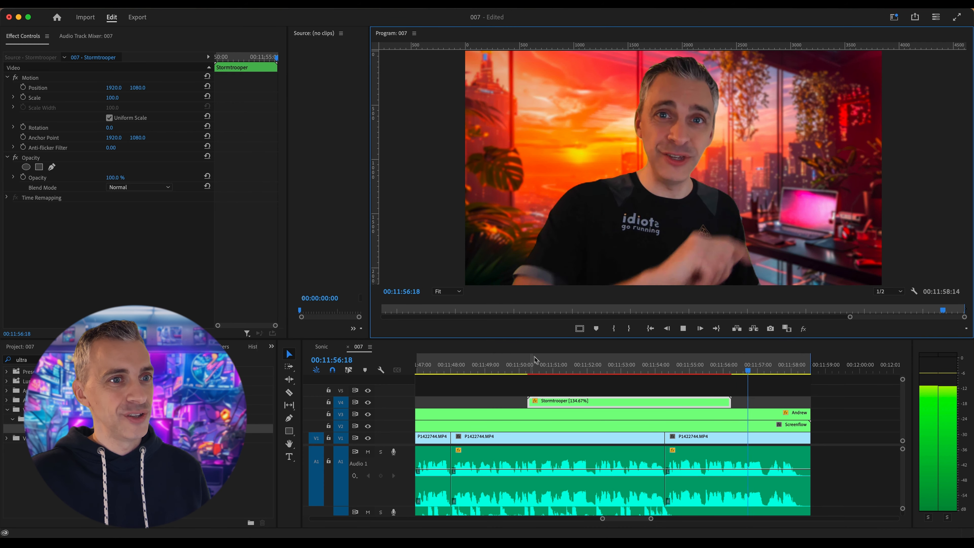
left_click(545, 358)
key("Up")
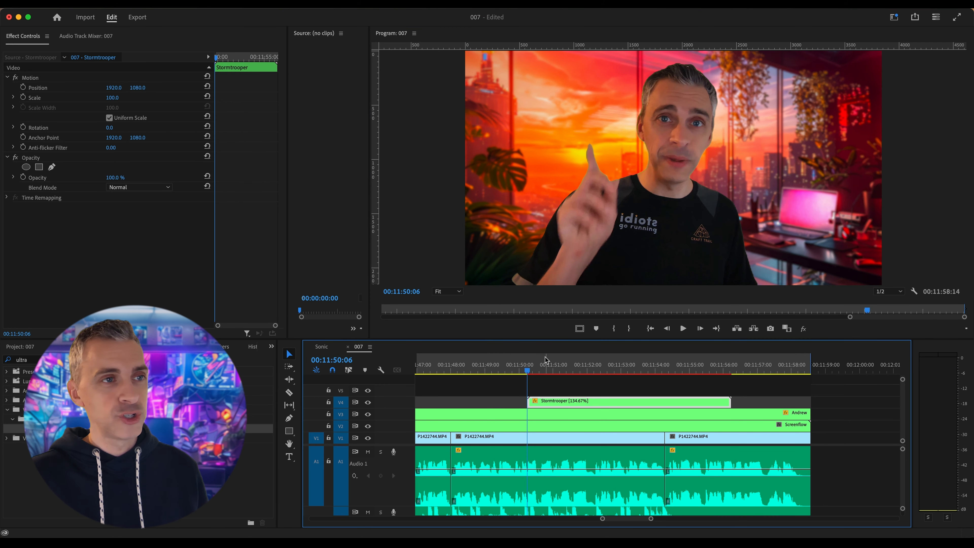
key("space")
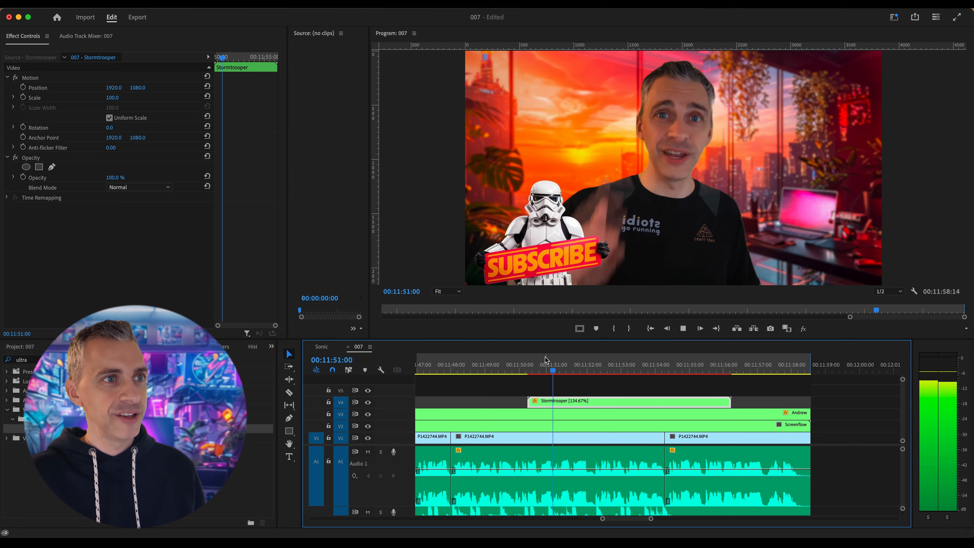